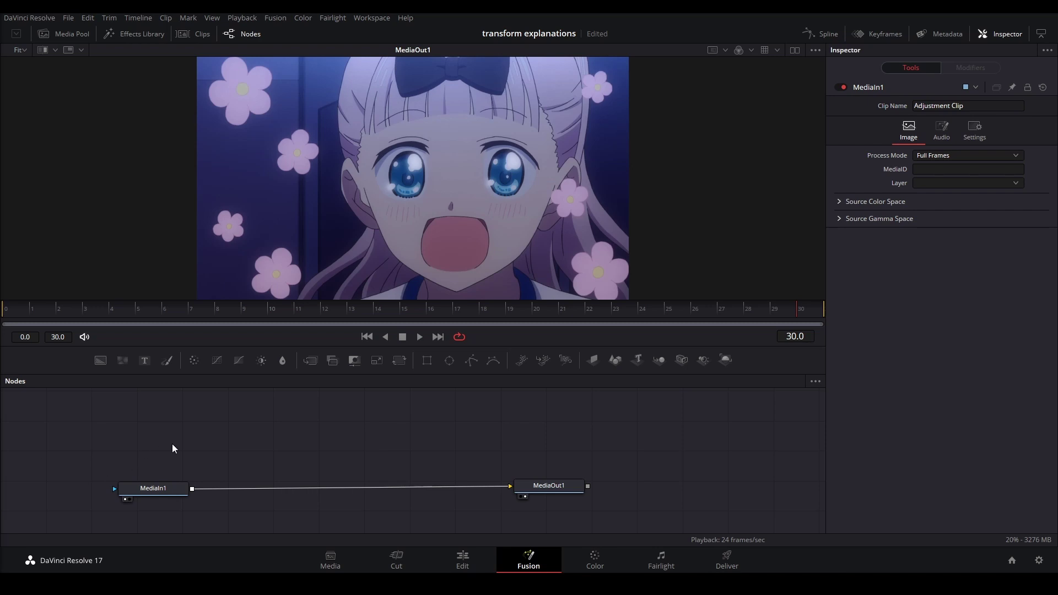
# - Add a Transform (xf) node to the composition and place it unconnected above MediaIn1
pyautogui.hotkey('shift', 'space')
pyautogui.write('xf')
pyautogui.press('Return')
pyautogui.moveTo(236, 456); pyautogui.dragTo(231, 439)
pyautogui.click(344, 440)
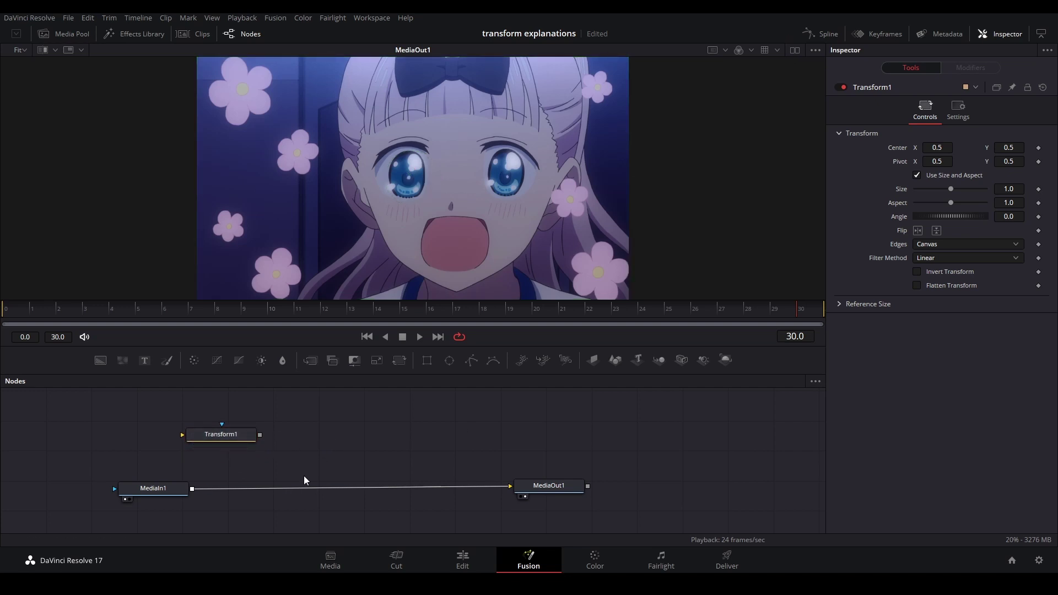
# - Add the ResolveFX Transform node and place it beside the unconnected standard Transform1 node
pyautogui.hotkey('shift', 'space')
pyautogui.write('transform')
pyautogui.press('Return')
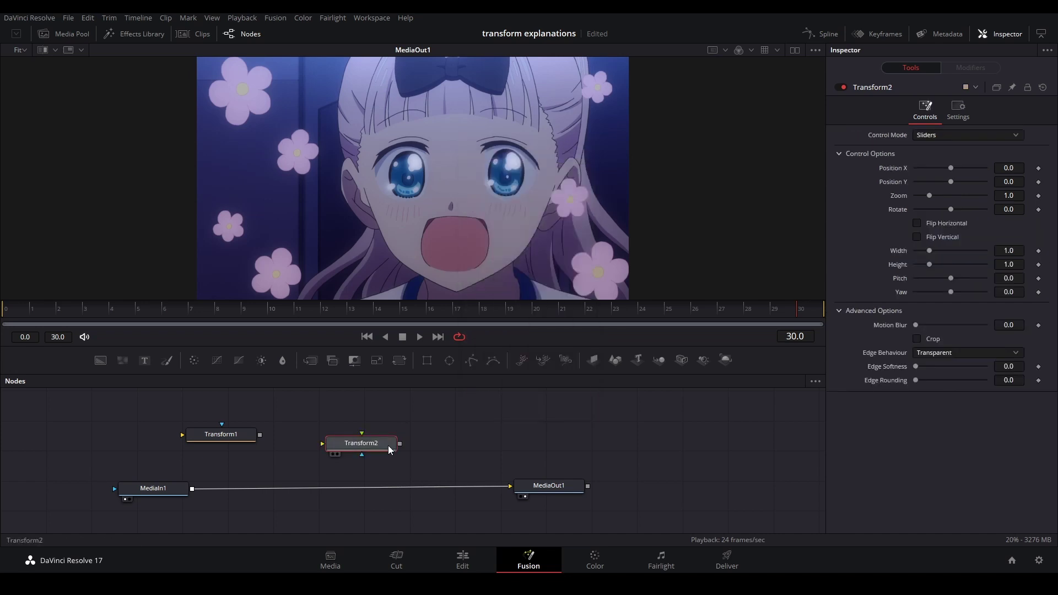
pyautogui.moveTo(385, 444); pyautogui.dragTo(380, 437)
pyautogui.click(435, 435)
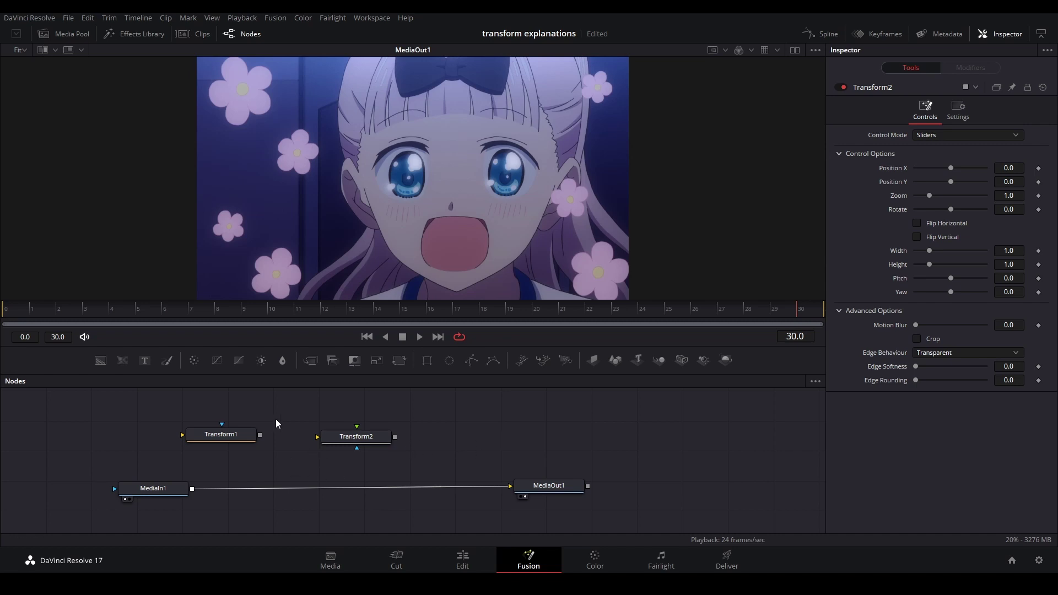
# - Compare the controls of the standard Transform1 node with those of the ResolveFX Transform2 node
pyautogui.click(236, 434)
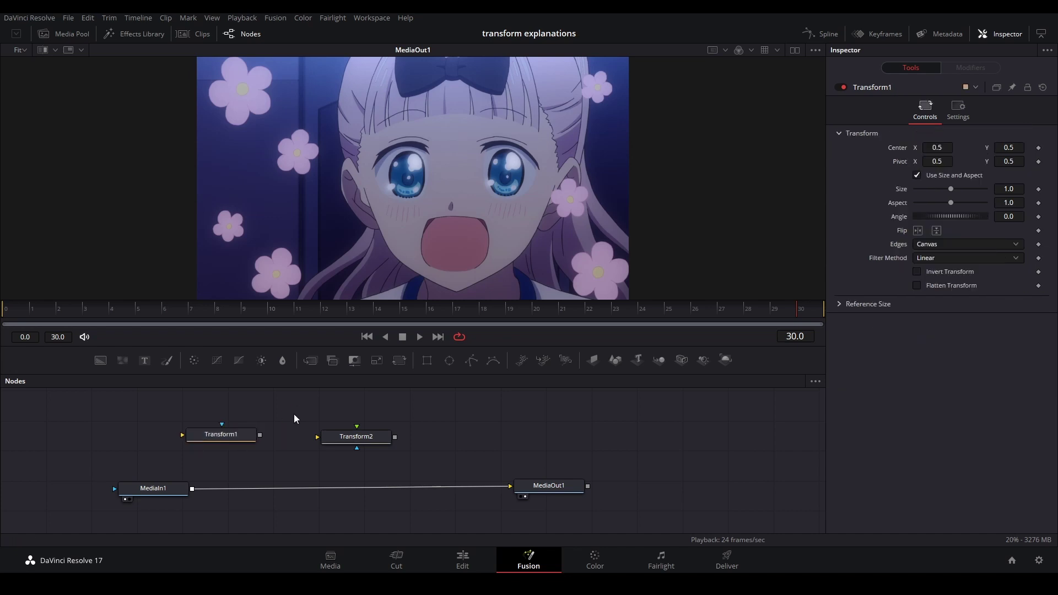
pyautogui.click(361, 438)
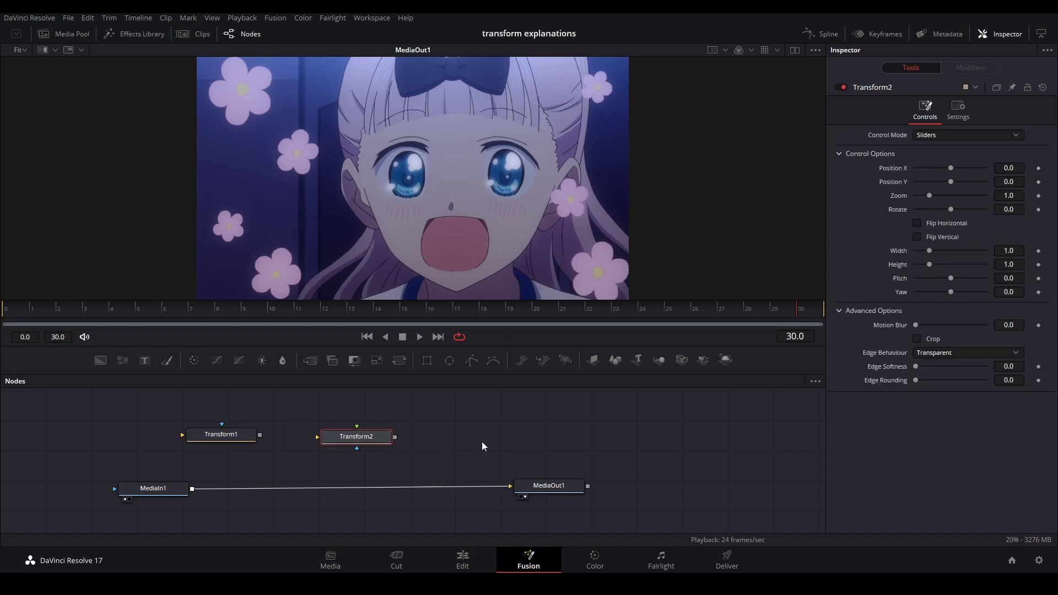
pyautogui.click(482, 441)
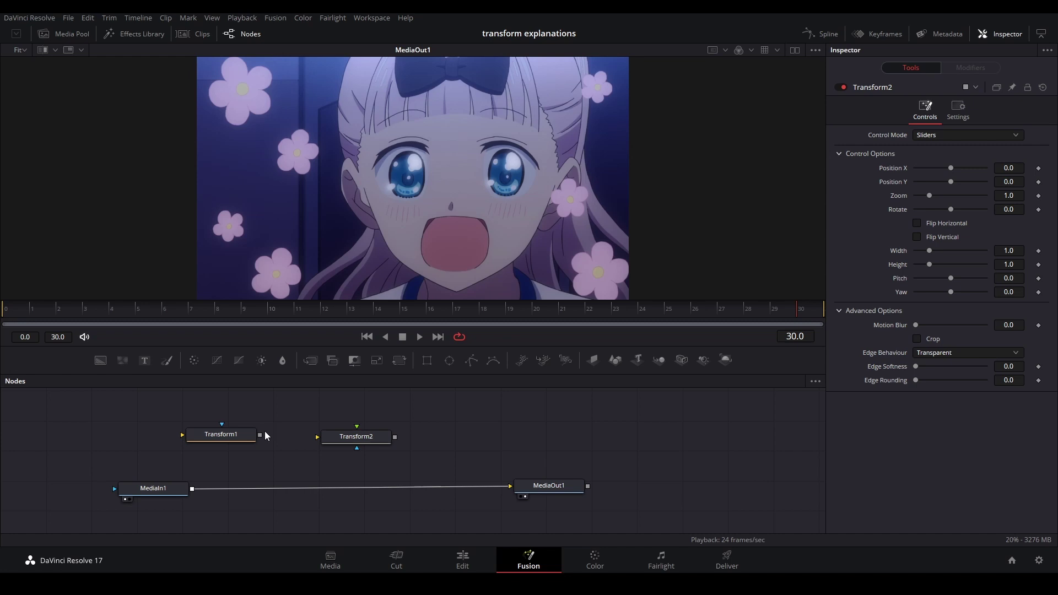
# - Chain Transform1 and a second standard Transform between MediaIn1 and MediaOut1, with Size 3.48 on the first and 0.31 on the second
pyautogui.moveTo(220, 438); pyautogui.dragTo(261, 488)
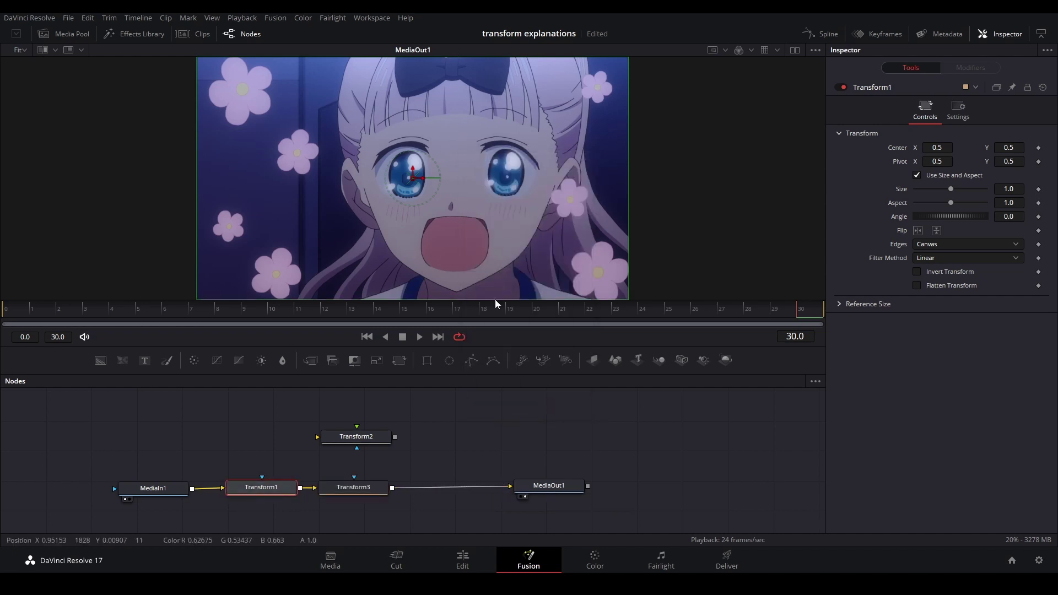
pyautogui.moveTo(950, 188); pyautogui.dragTo(927, 186)
pyautogui.click(380, 487)
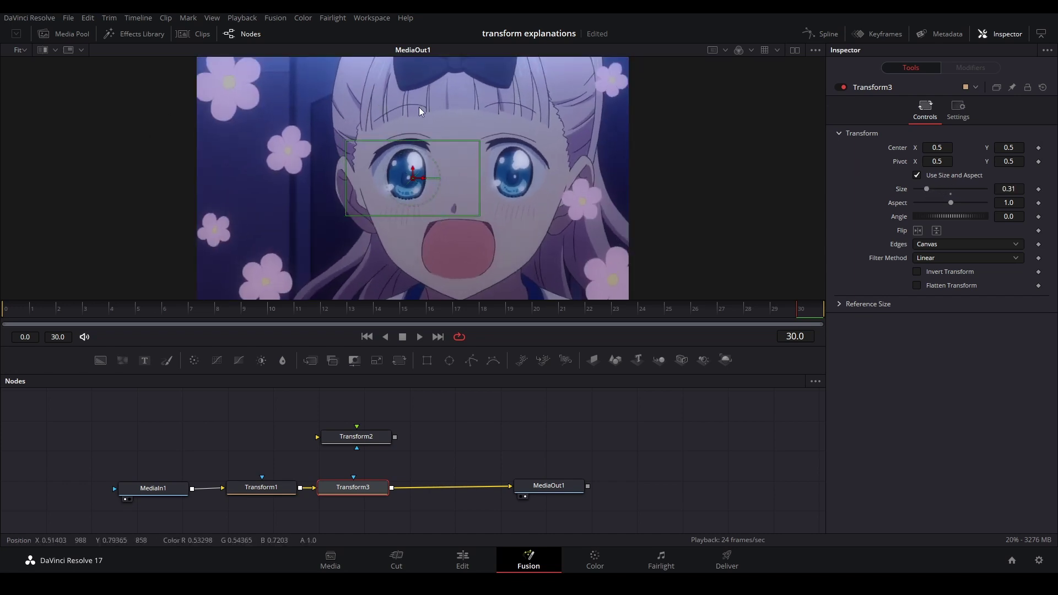
pyautogui.click(300, 470)
pyautogui.moveTo(406, 443); pyautogui.dragTo(418, 453)
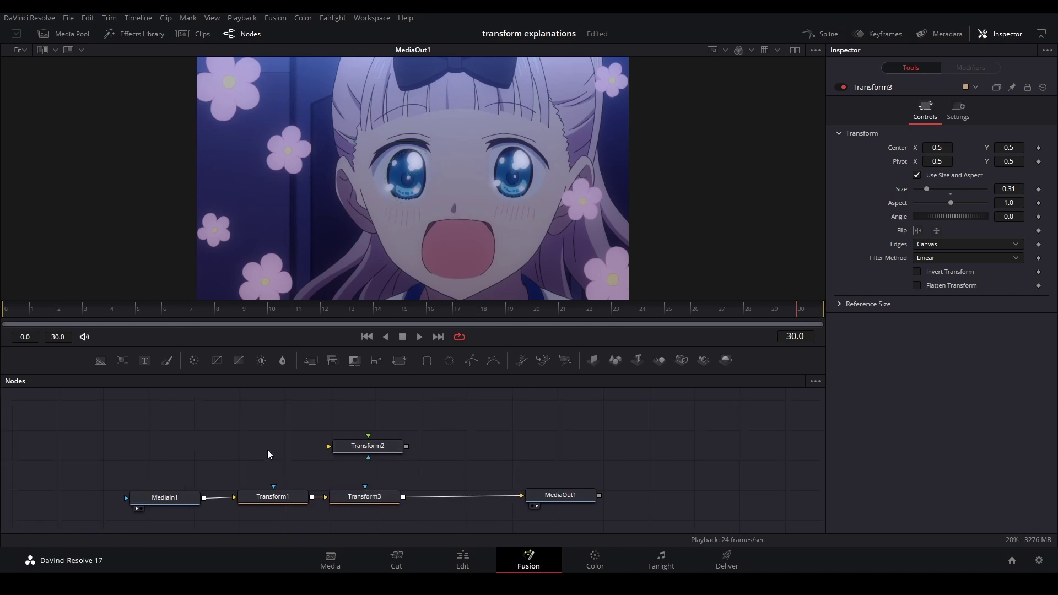
# - Add another ResolveFX Transform, connect MediaIn1 through it into Transform2, and display Transform2 in the viewer
pyautogui.click(249, 468)
pyautogui.hotkey('shift', 'space')
pyautogui.press('Return')
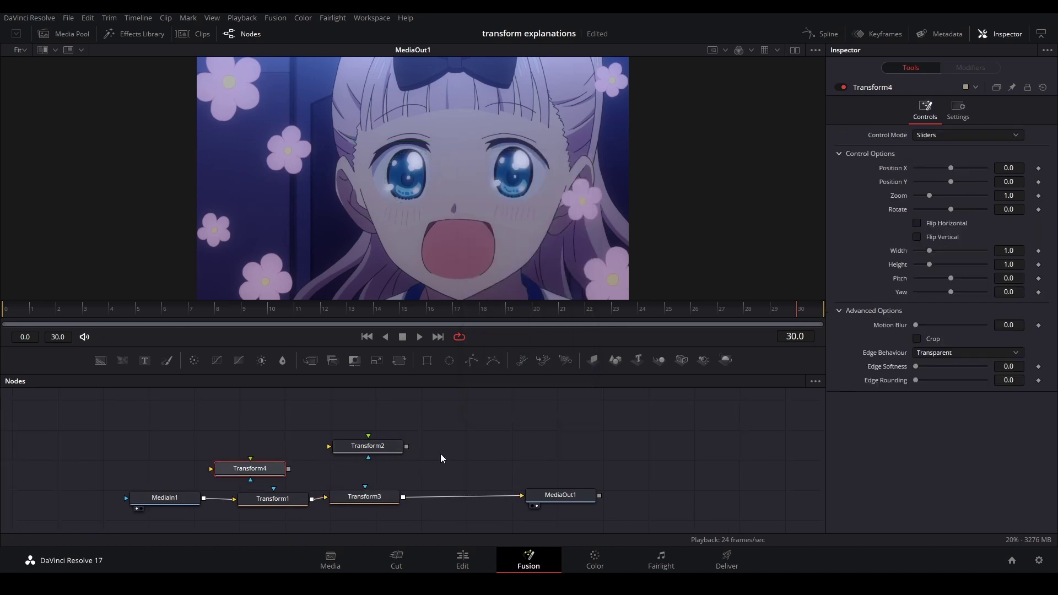
pyautogui.moveTo(258, 473); pyautogui.dragTo(276, 460)
pyautogui.moveTo(204, 499); pyautogui.dragTo(375, 454)
pyautogui.click(364, 446)
pyautogui.press('1')
pyautogui.click(284, 453)
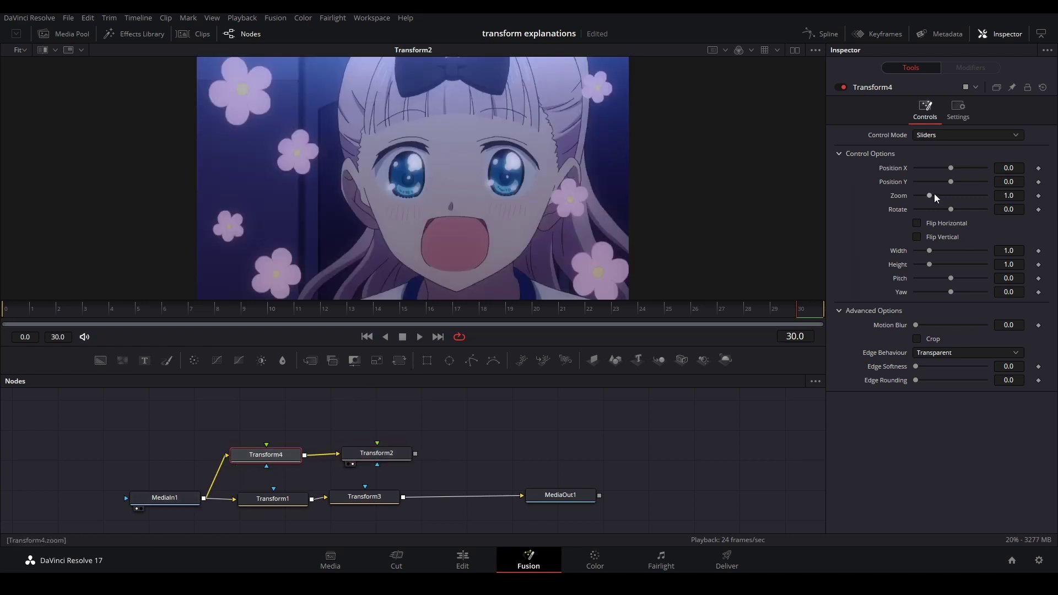
# - Set Zoom to 3.232 on Transform4 and to 0.457 on Transform2
pyautogui.moveTo(933, 193)
pyautogui.mouseDown()
pyautogui.moveTo(974, 195)
pyautogui.moveTo(920, 194)
pyautogui.mouseUp()
pyautogui.click(386, 456)
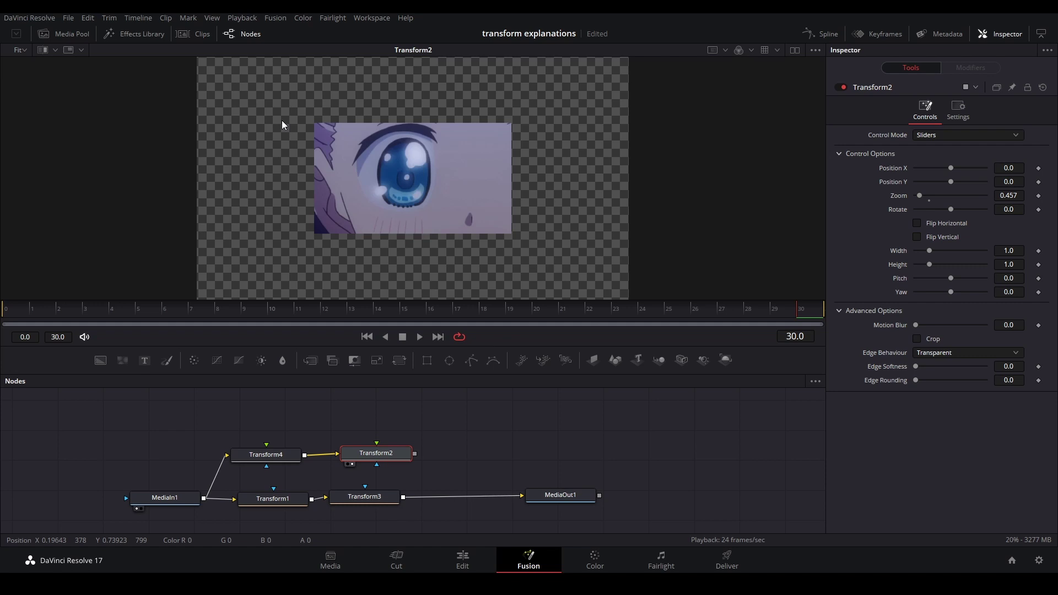
pyautogui.moveTo(239, 92); pyautogui.dragTo(578, 261)
# - Lower the Zoom of Transform4 and display Transform3 in the viewer
pyautogui.click(265, 454)
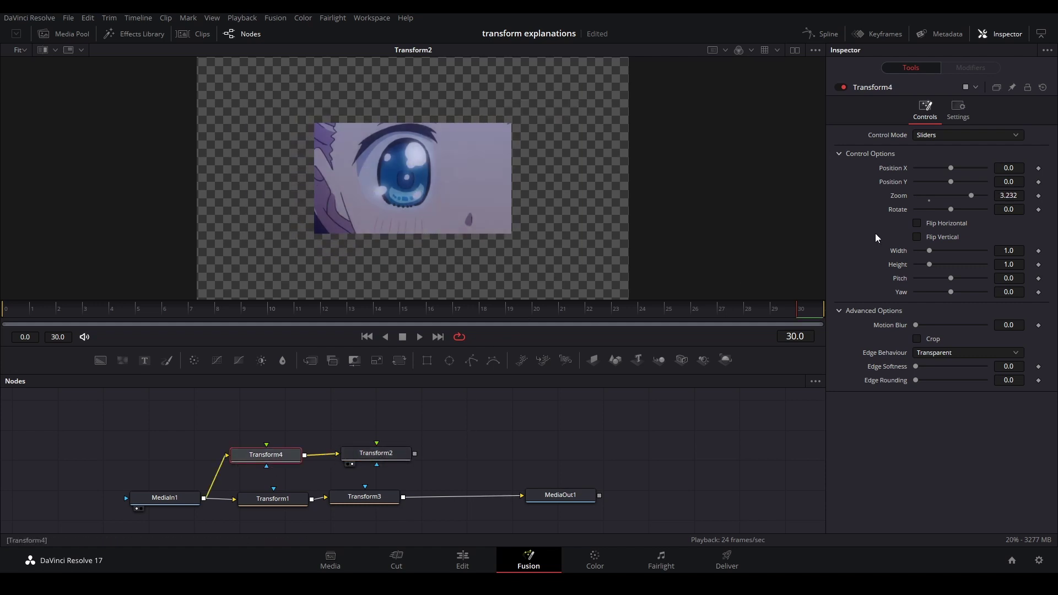
pyautogui.moveTo(971, 195); pyautogui.dragTo(930, 196)
pyautogui.click(376, 502)
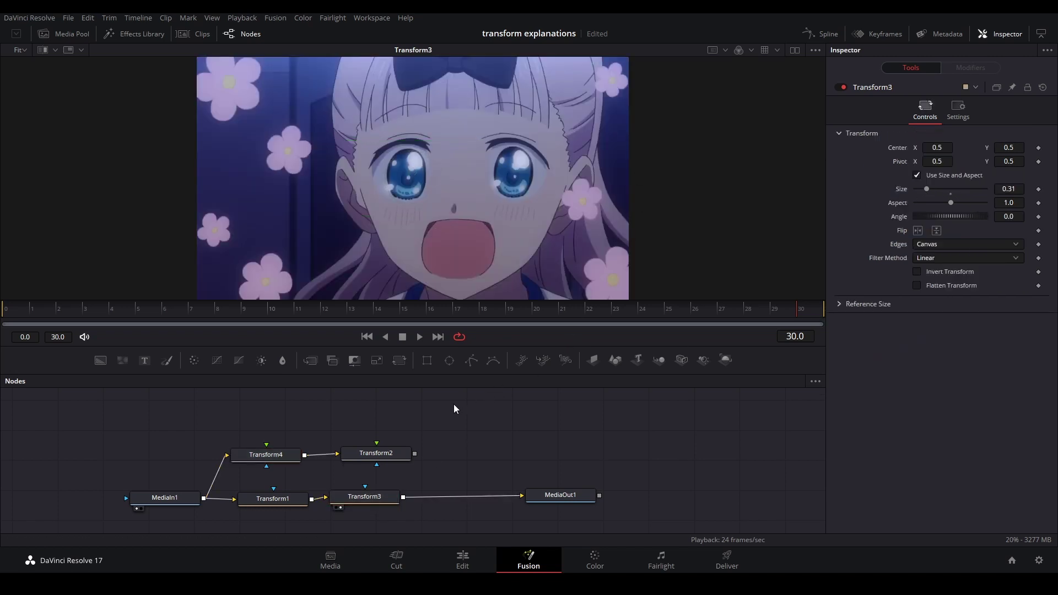
# - Move Transform3 slightly farther from Transform1, level with it in the chain to MediaOut1
pyautogui.click(498, 495)
pyautogui.moveTo(403, 498); pyautogui.dragTo(551, 495)
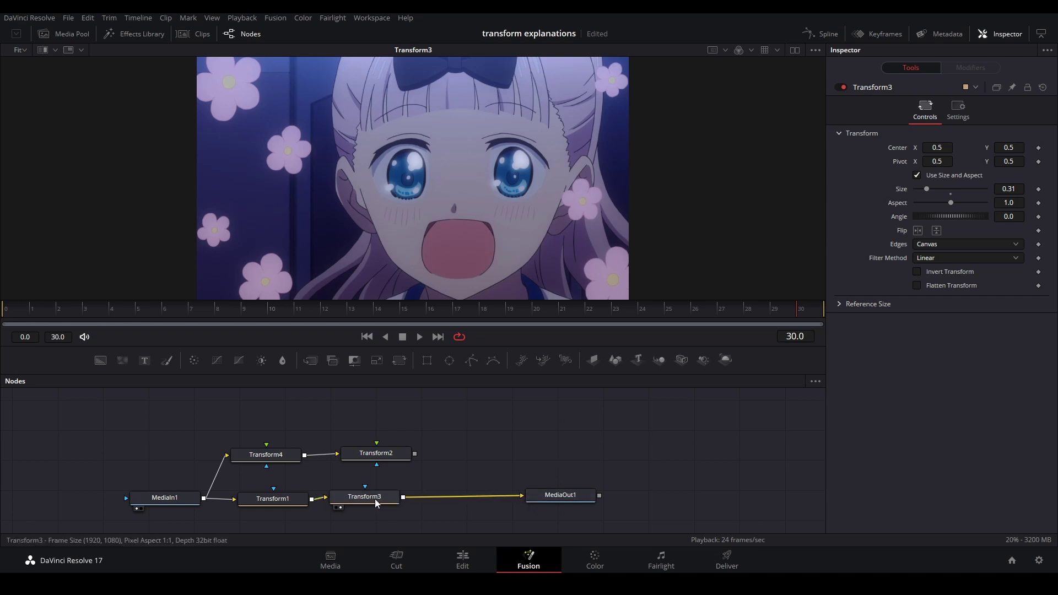
pyautogui.moveTo(366, 503); pyautogui.dragTo(398, 497)
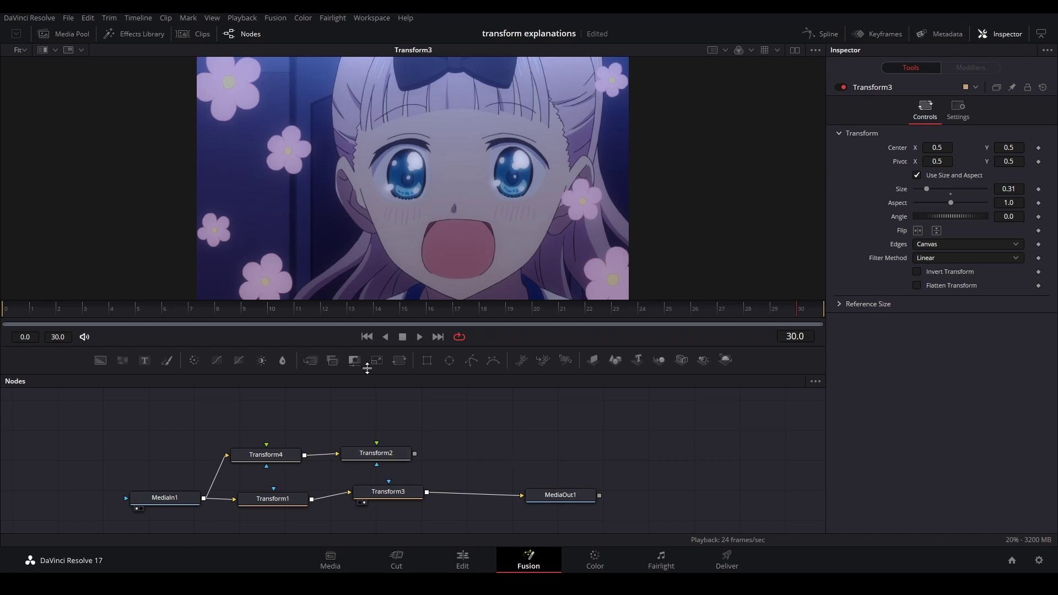
pyautogui.moveTo(392, 496); pyautogui.dragTo(392, 504)
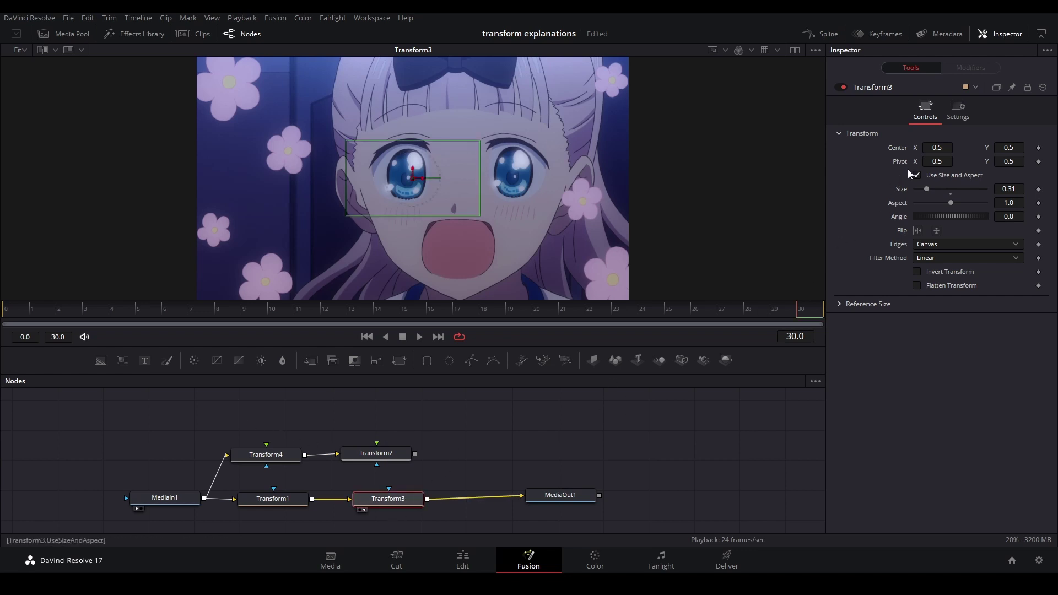
pyautogui.click(388, 499)
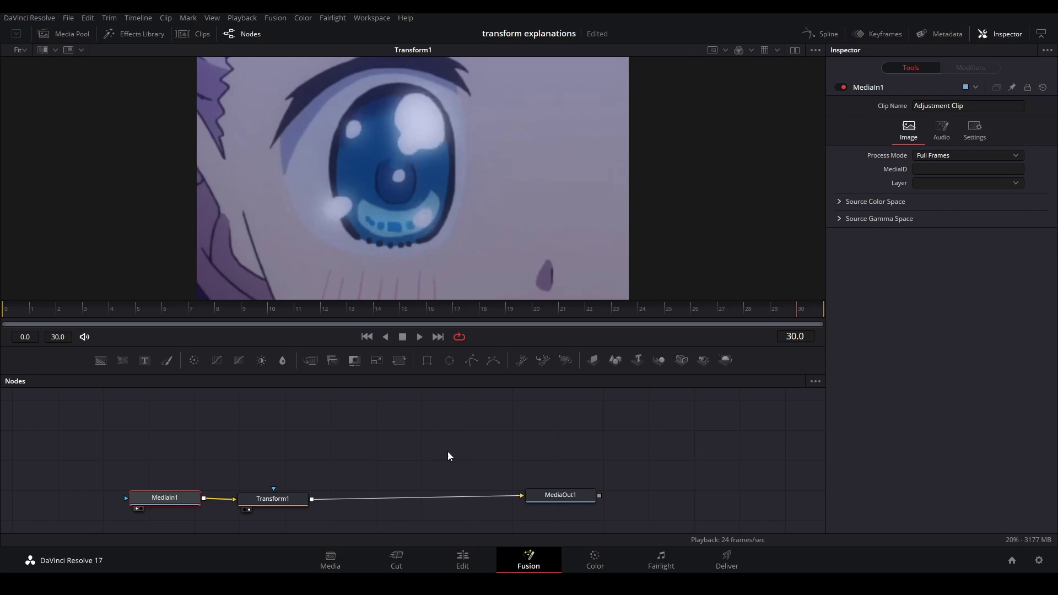
# - Animate Transform1's Size from 1.0 at frame 0 to 3.48 at frame 30 with an eased spline, and play it back
pyautogui.click(273, 500)
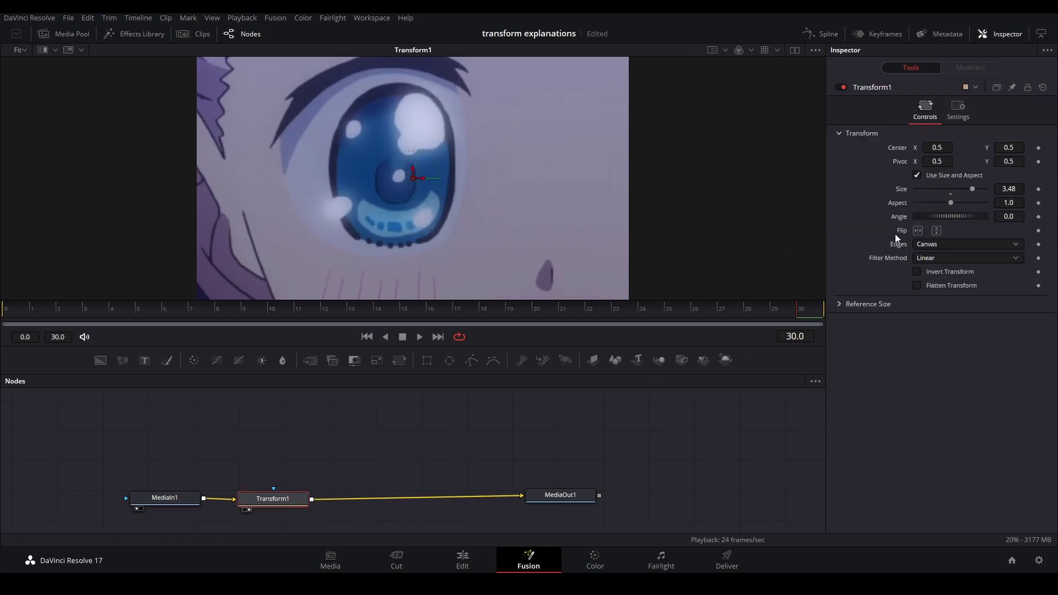
pyautogui.click(1039, 189)
pyautogui.press('Home')
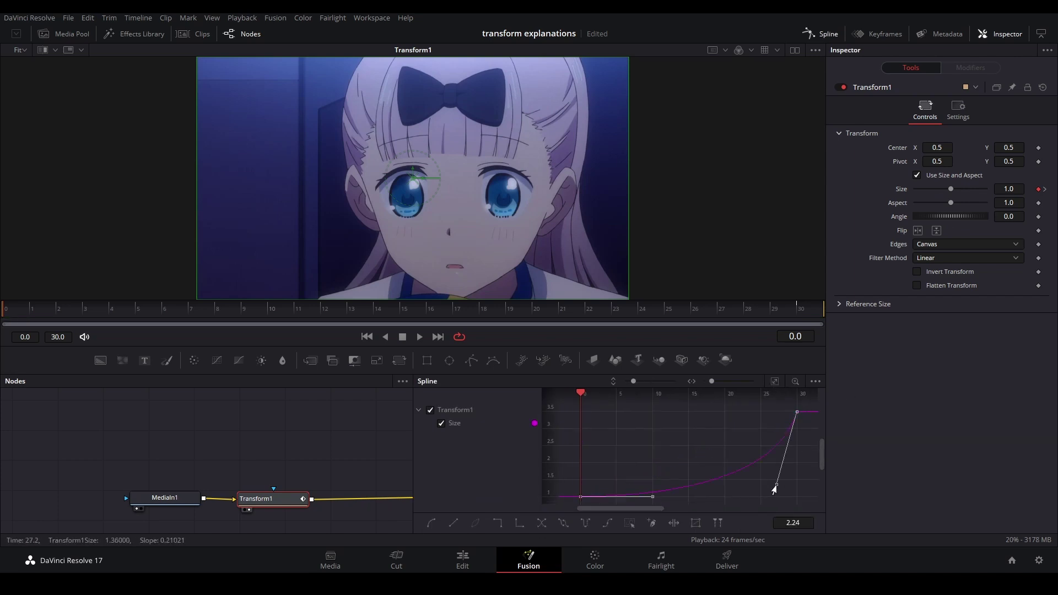
pyautogui.press('space')
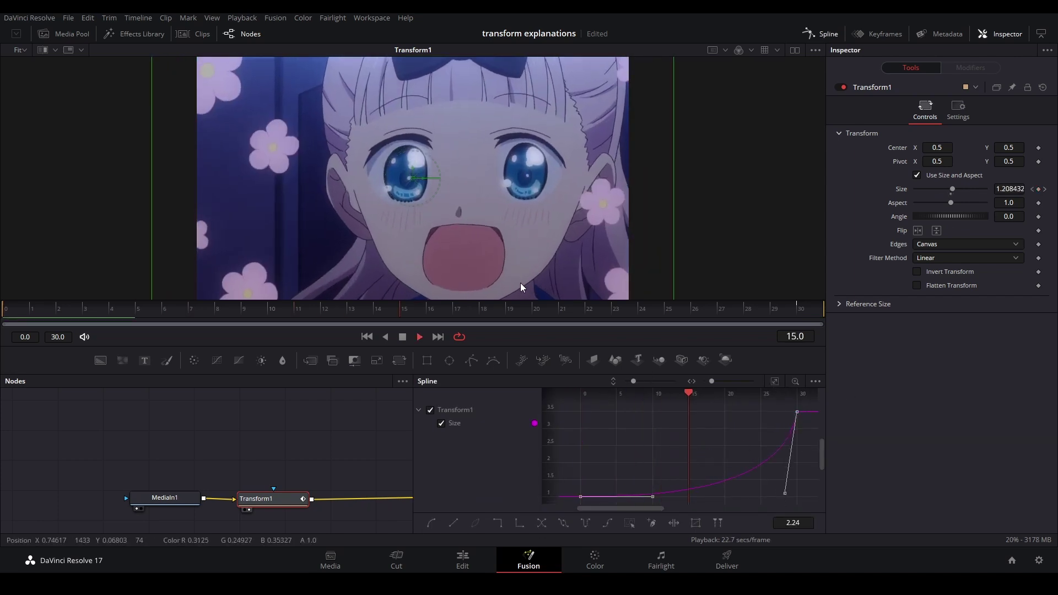
pyautogui.press('space')
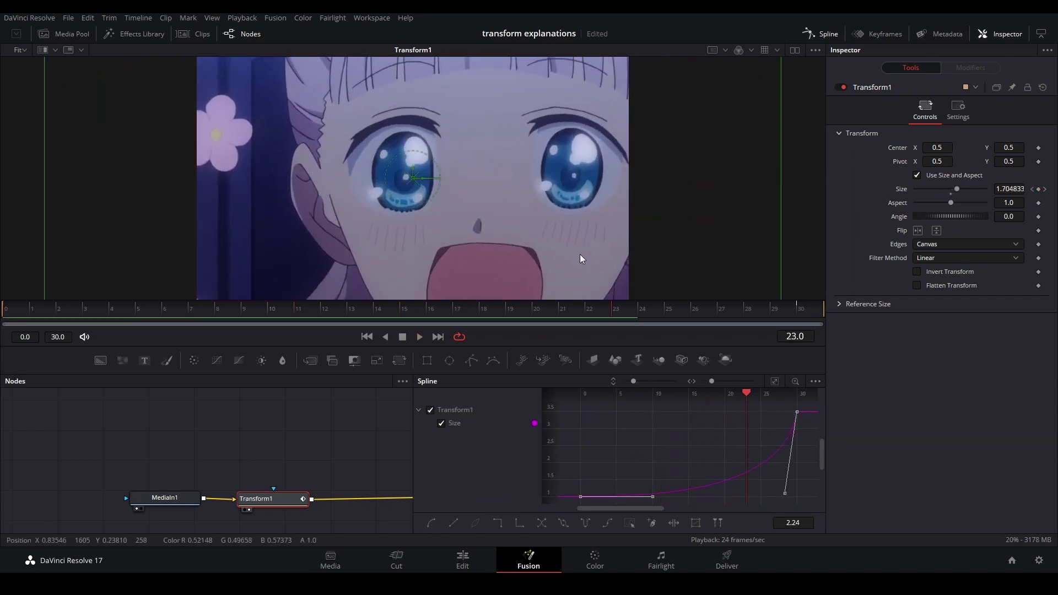
# - Move Transform1's pivot horizontally in the viewer to about X 0.848 and play the zoom from the start
pyautogui.click(797, 309)
pyautogui.moveTo(413, 177); pyautogui.dragTo(563, 177)
pyautogui.click(40, 306)
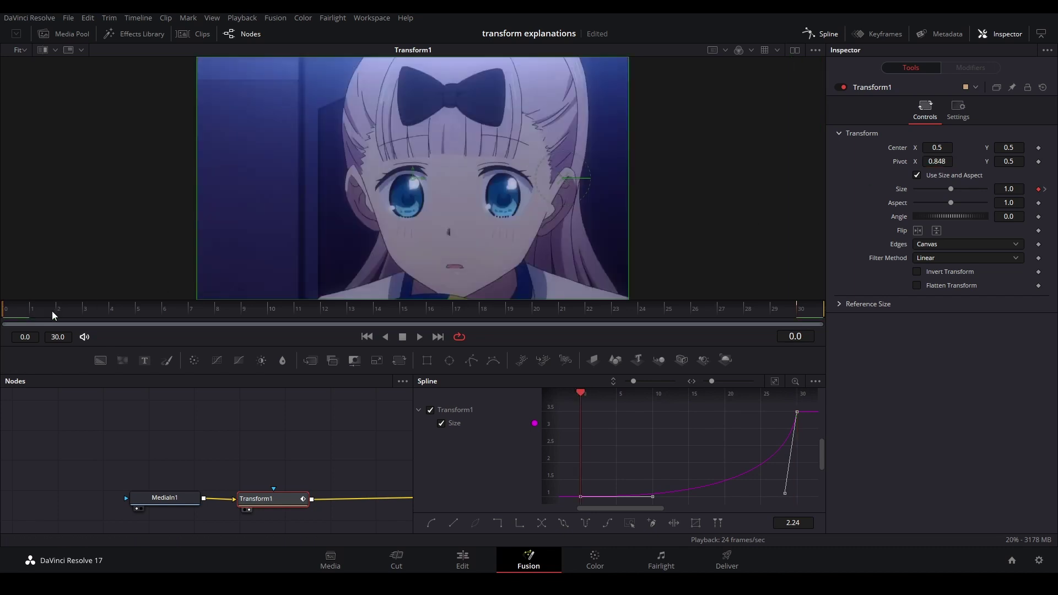
pyautogui.press('space')
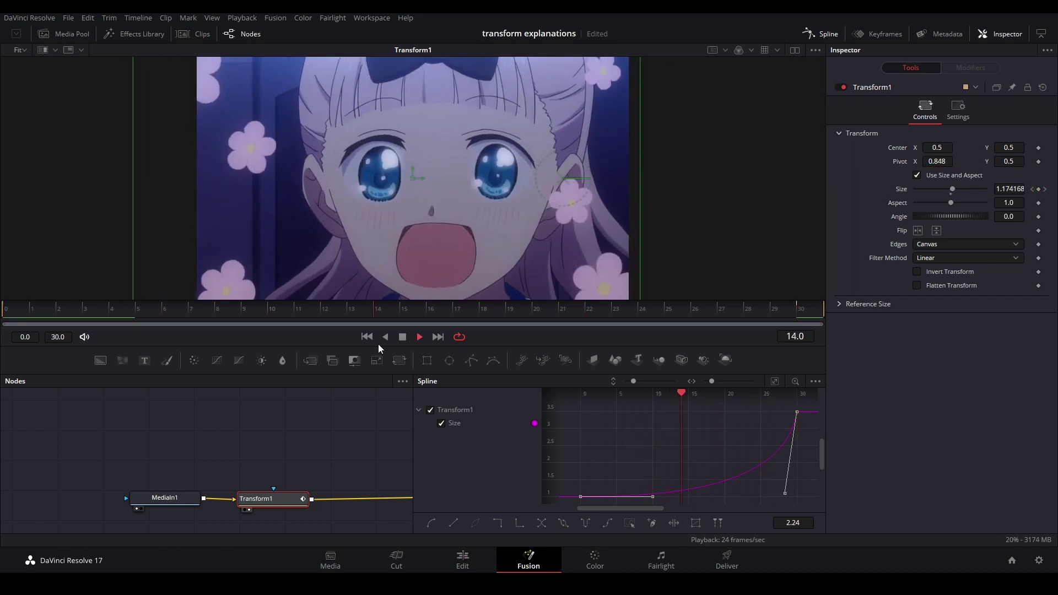
pyautogui.press('space')
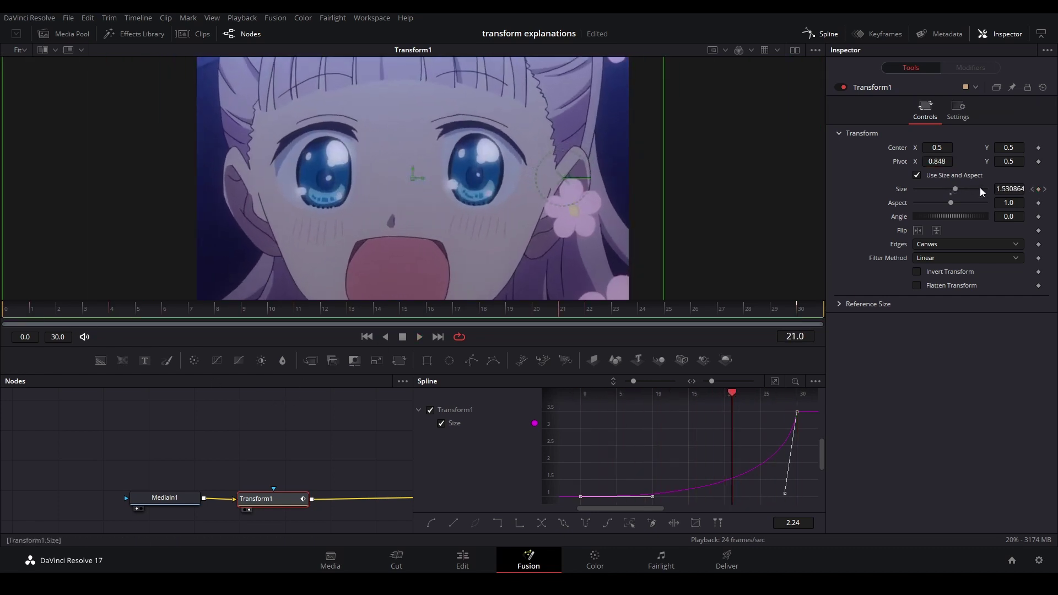
# - Set Transform1's Pivot X to about 0.647 and play the zoom again
pyautogui.moveTo(936, 162); pyautogui.dragTo(972, 162)
pyautogui.press('space')
pyautogui.press('space')
pyautogui.click(57, 313)
pyautogui.press('space')
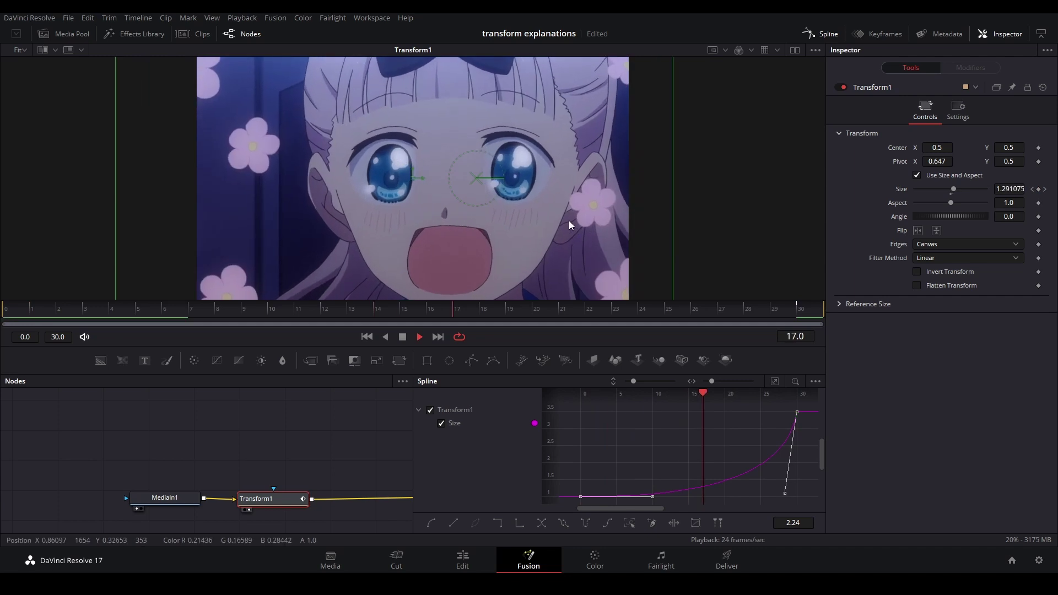
# - Finish previewing the off-centre zoom and reset Transform1's Pivot to its default
pyautogui.press('space')
pyautogui.press('space')
pyautogui.press('space')
pyautogui.doubleClick(899, 161)
pyautogui.press('space')
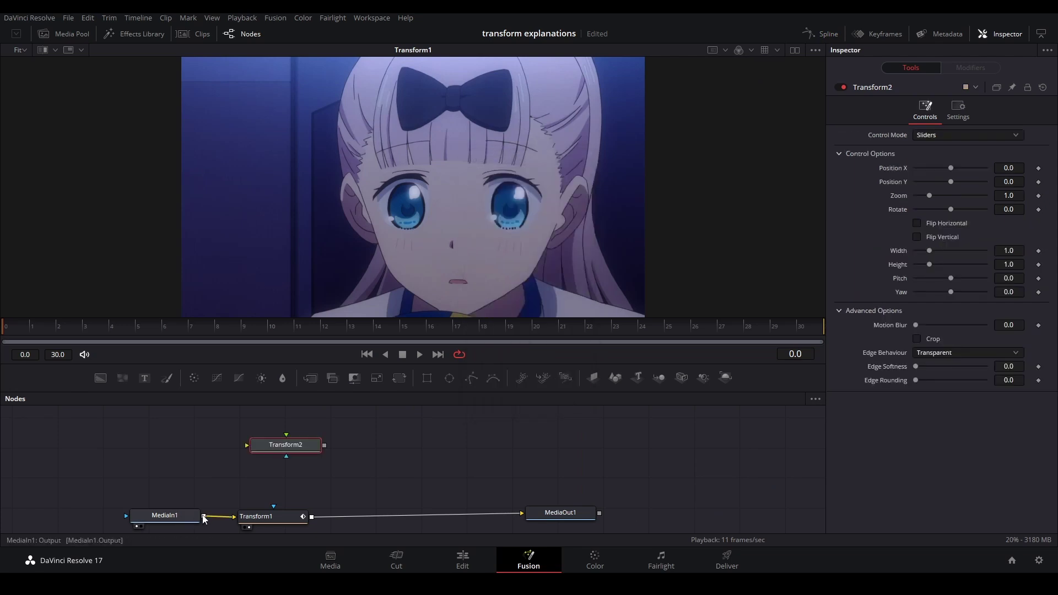
# - Connect MediaIn1 to the ResolveFX Transform2, view it, and keyframe its Zoom at 3 on frame 30 and 1 on frame 0
pyautogui.moveTo(203, 516); pyautogui.dragTo(289, 474)
pyautogui.press('2')
pyautogui.click(800, 326)
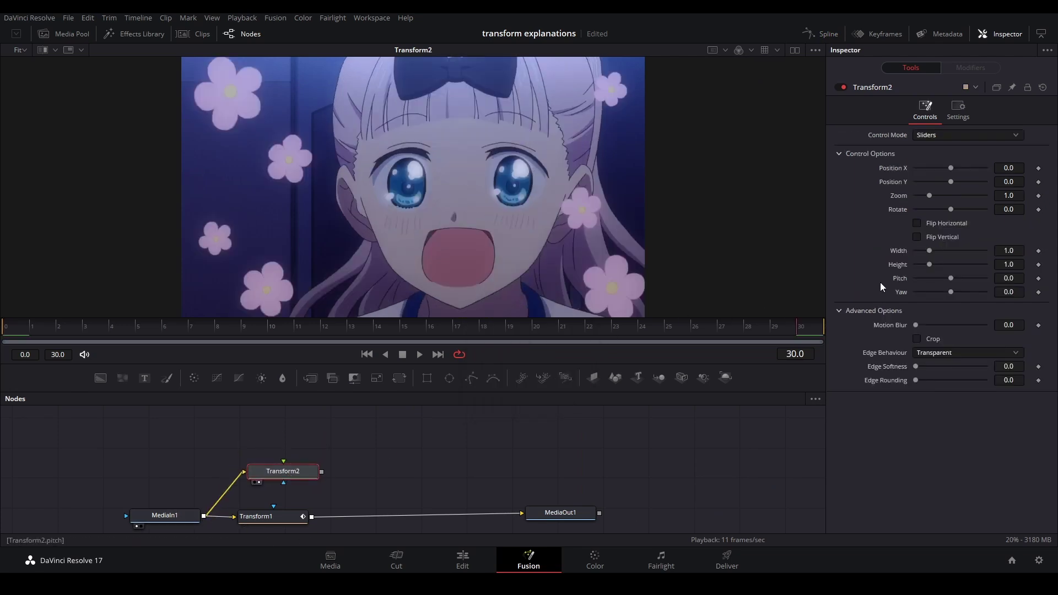
pyautogui.click(1039, 195)
pyautogui.write('3')
pyautogui.click(5, 327)
pyautogui.doubleClick(1008, 196)
pyautogui.write('1')
# - Show only Transform2's Zoom curve in the Spline editor, smooth both keyframes, and shape the end handle for a slow start and fast finish
pyautogui.click(820, 34)
pyautogui.click(430, 454)
pyautogui.moveTo(808, 425); pyautogui.dragTo(560, 505)
pyautogui.hotkey('shift', 's')
pyautogui.moveTo(725, 430); pyautogui.dragTo(781, 495)
# - Play Transform2's zoom animation, return to frame 30, and close the Spline editor
pyautogui.press('space')
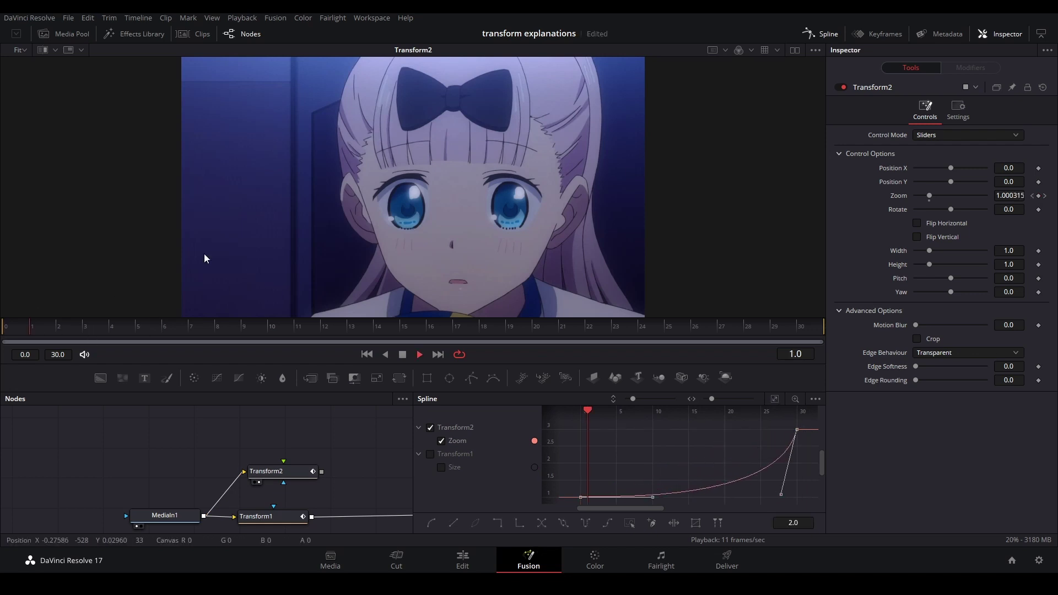
pyautogui.moveTo(821, 329); pyautogui.dragTo(803, 331)
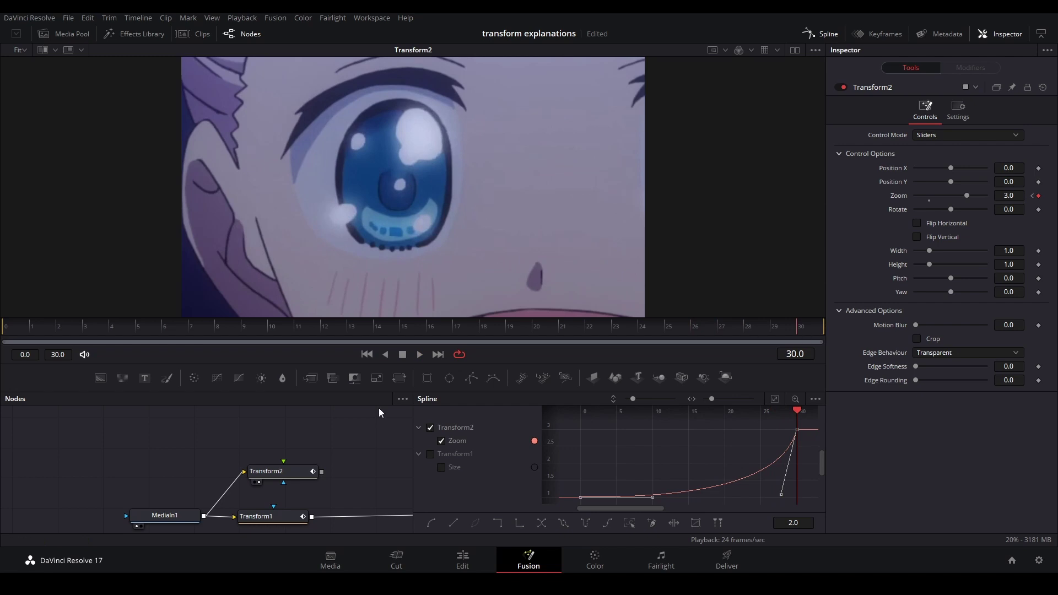
pyautogui.click(817, 35)
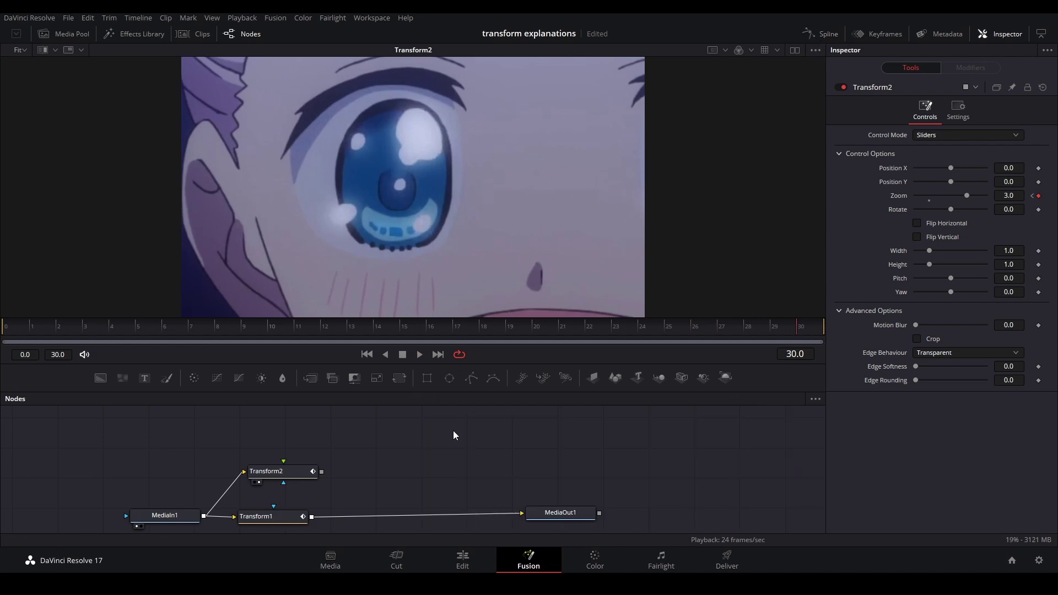
# - Go to the Edit page, open the second Clip 24 on track V2 in Fusion, and display the TransformPivot1 node's controls
pyautogui.click(460, 558)
pyautogui.moveTo(667, 456)
pyautogui.mouseDown()
pyautogui.moveTo(515, 458)
pyautogui.moveTo(650, 449)
pyautogui.mouseUp()
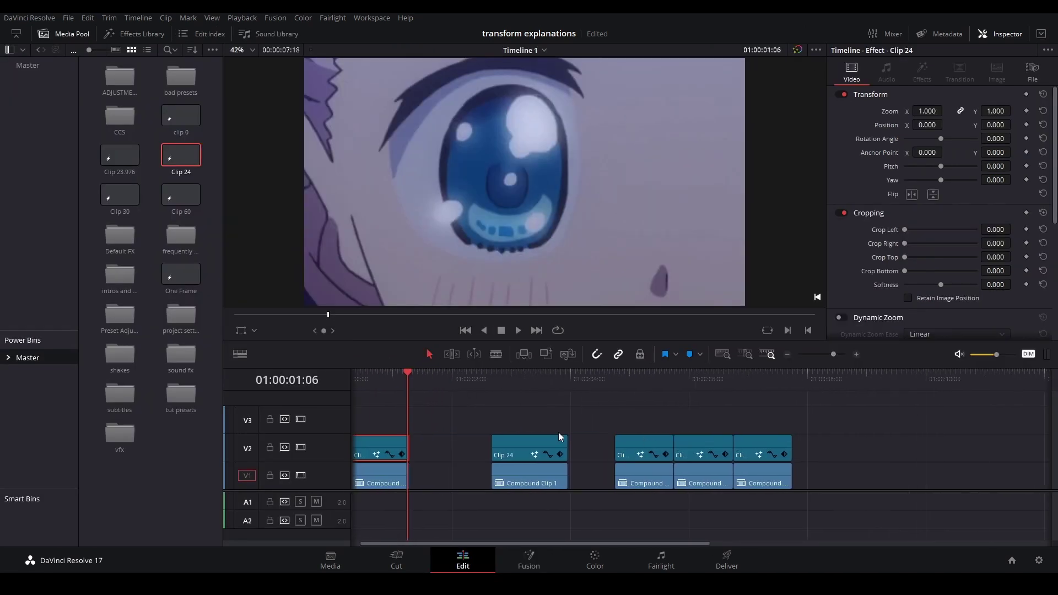
pyautogui.click(528, 439)
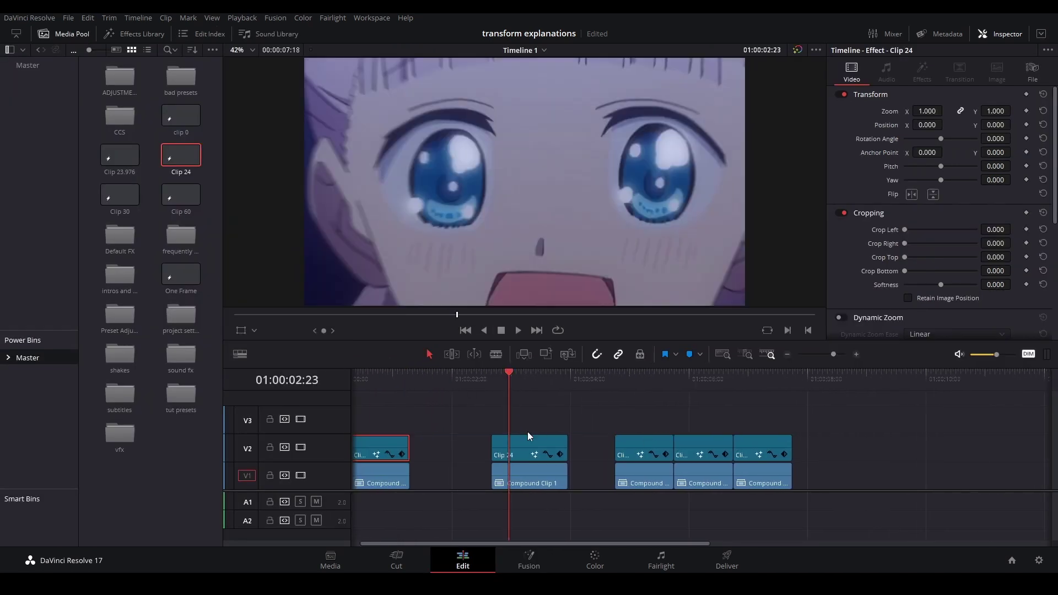
pyautogui.click(544, 553)
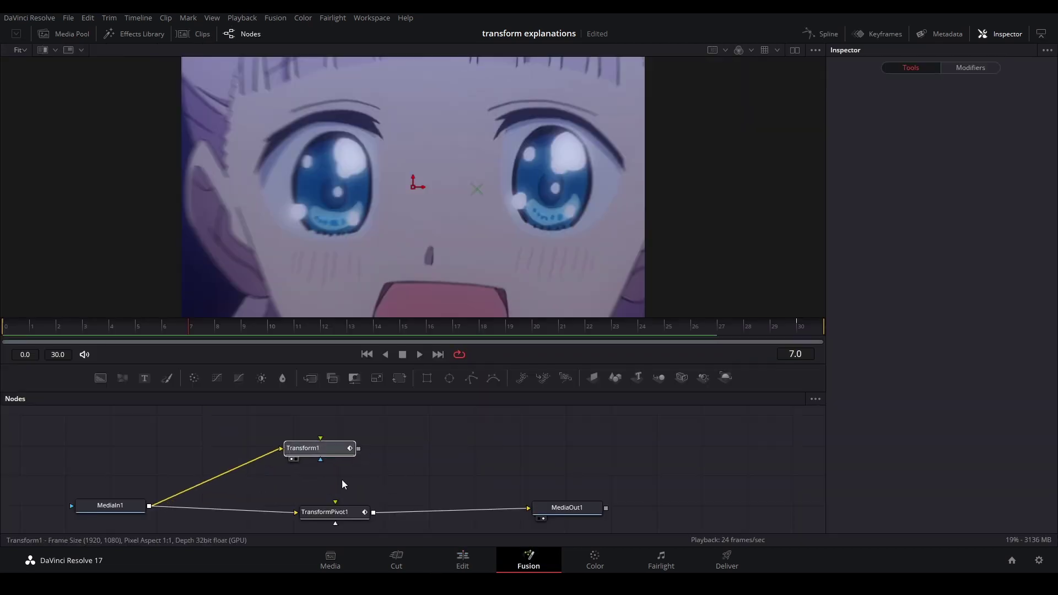
pyautogui.click(353, 511)
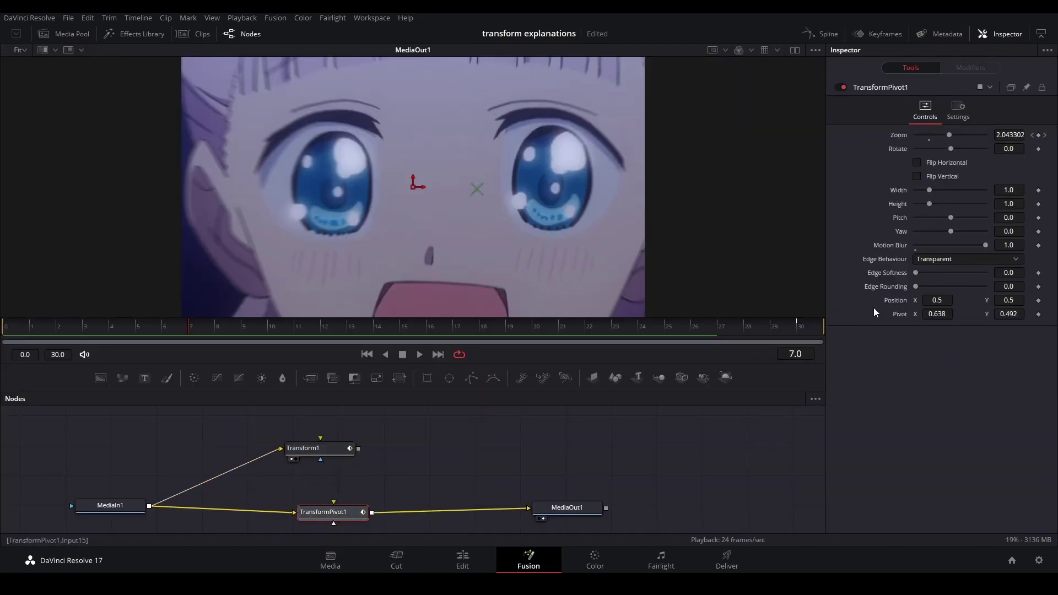
# - View TransformPivot1's output, scrub and play its zoom animation, and return to frame 0 with the node selected
pyautogui.press('1')
pyautogui.click(93, 331)
pyautogui.moveTo(92, 334); pyautogui.dragTo(746, 315)
pyautogui.press('space')
pyautogui.click(789, 325)
pyautogui.click(515, 447)
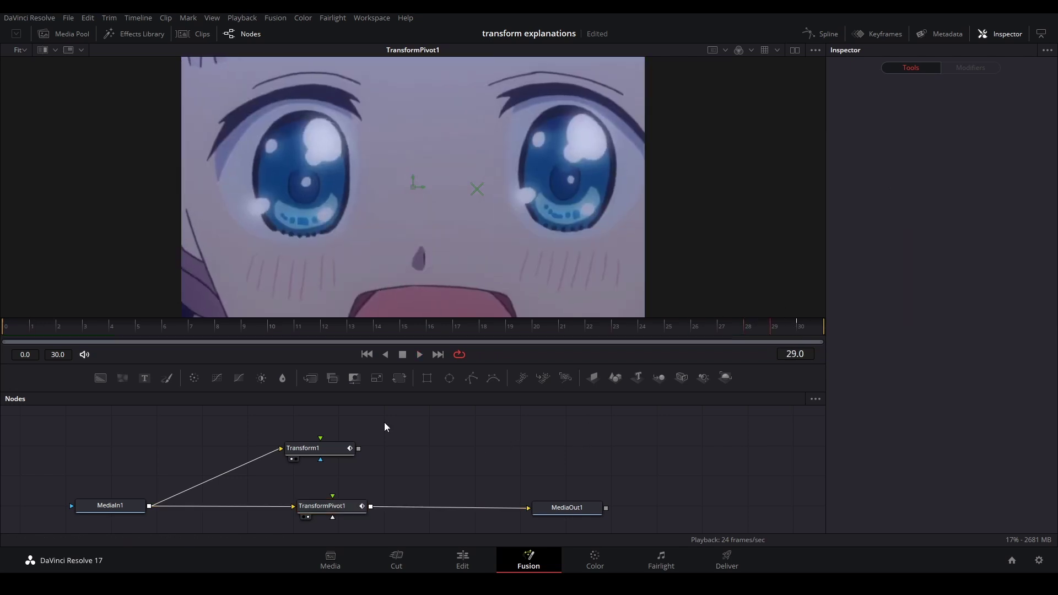
pyautogui.click(19, 330)
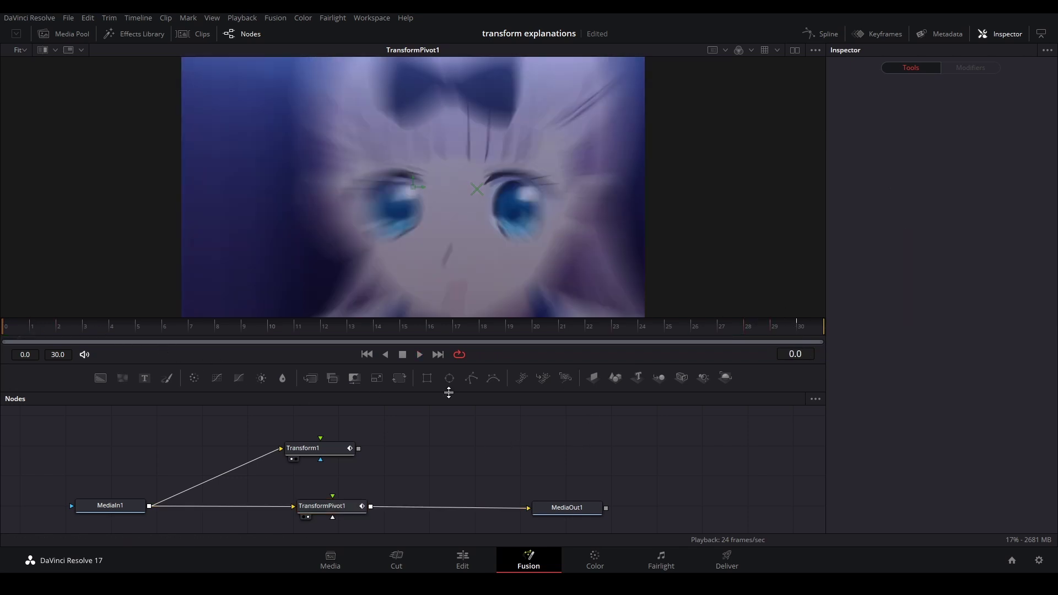
pyautogui.click(322, 505)
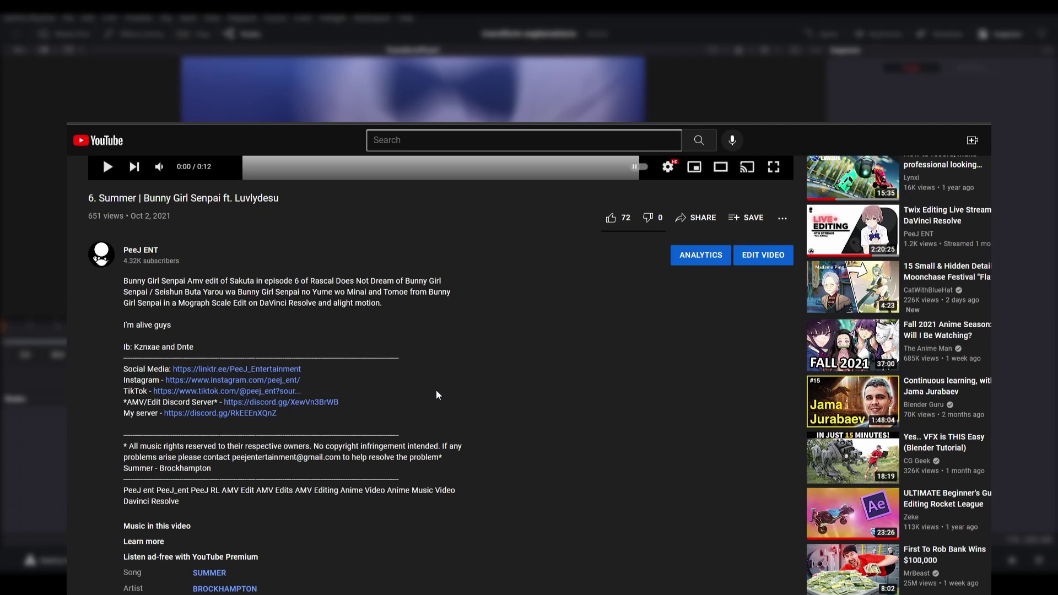
# - Switch to the Discord server, open the from-peej channel, and locate the TwistyTransform.setting file post
pyautogui.scroll(-2, 435, 331)
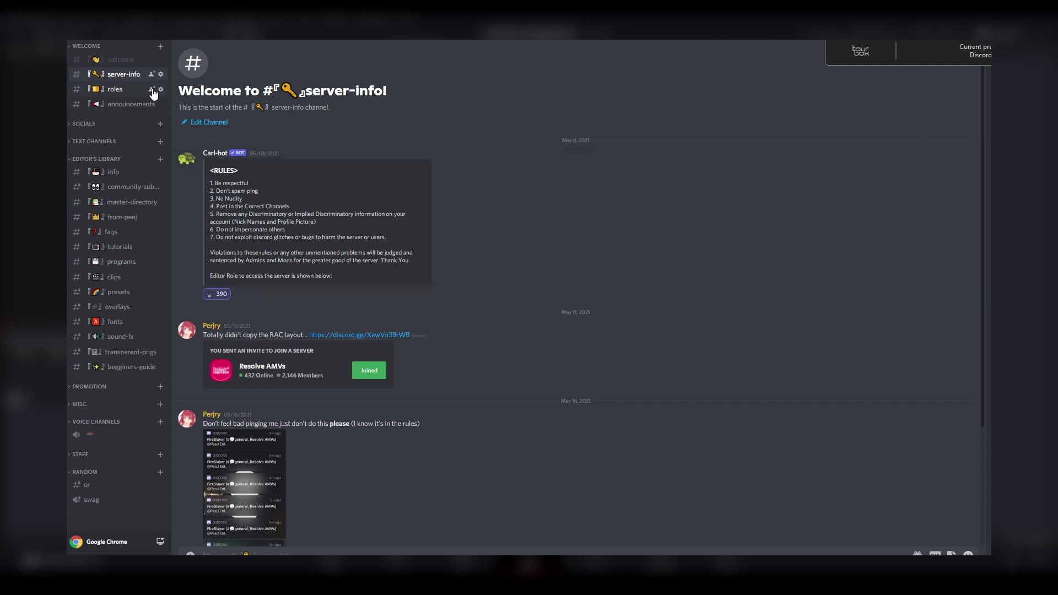
pyautogui.scroll(-3, 383, 488)
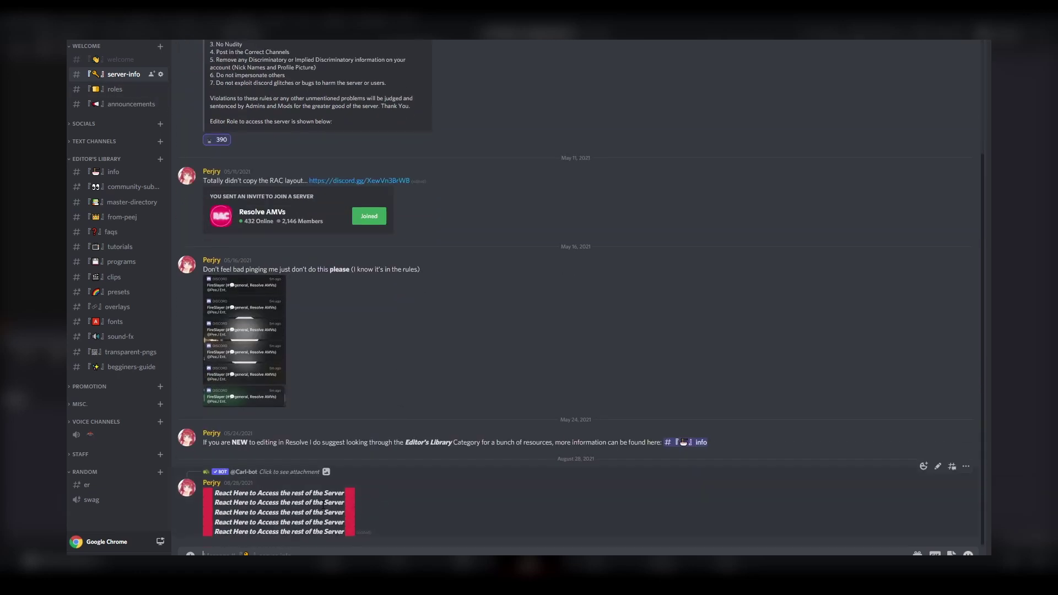
pyautogui.scroll(3, 322, 487)
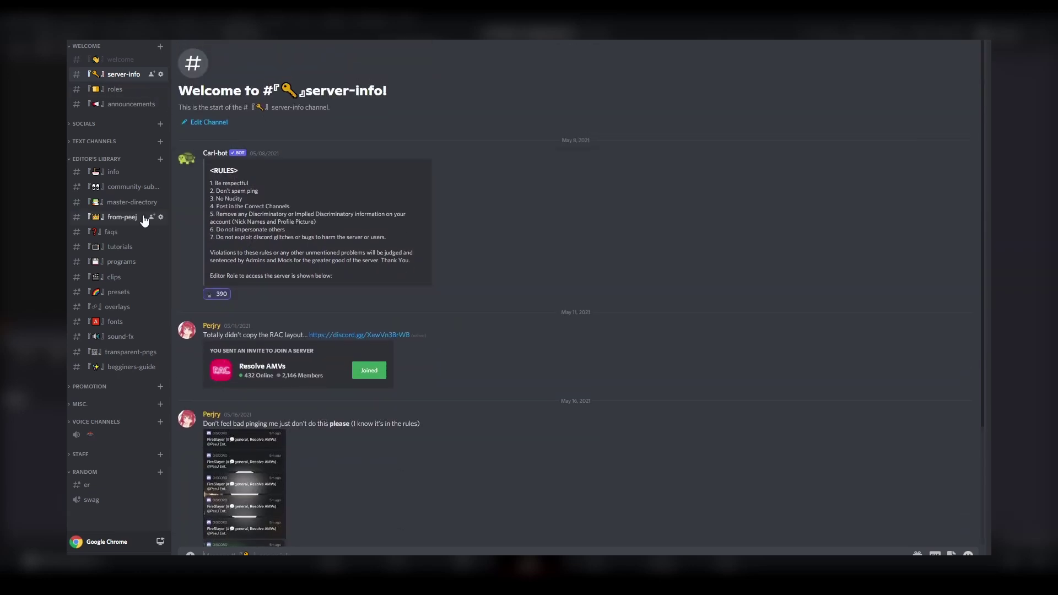
pyautogui.click(117, 219)
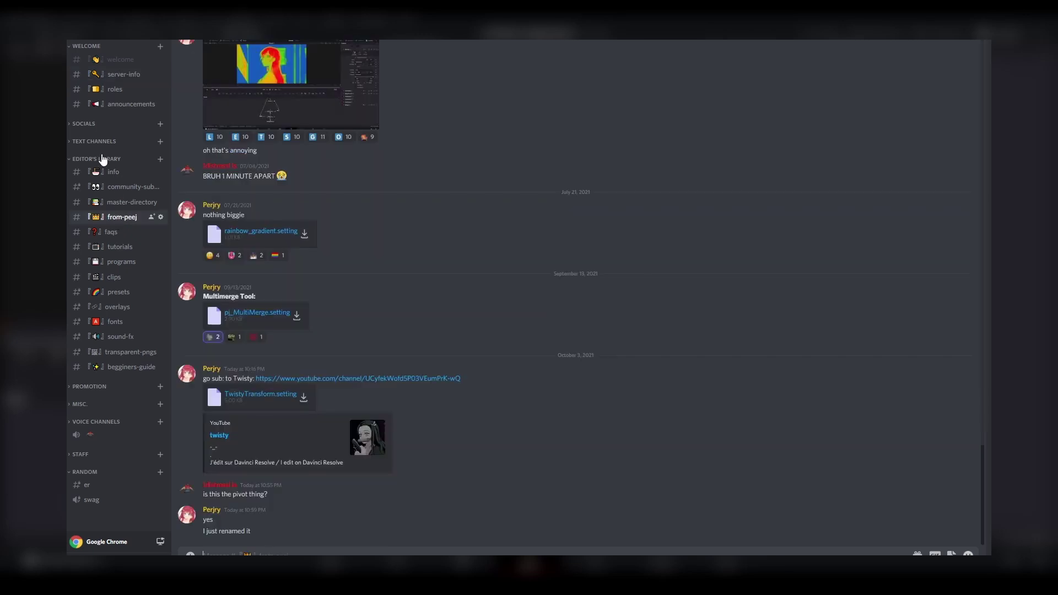
pyautogui.moveTo(527, 388); pyautogui.dragTo(201, 372)
pyautogui.click(521, 417)
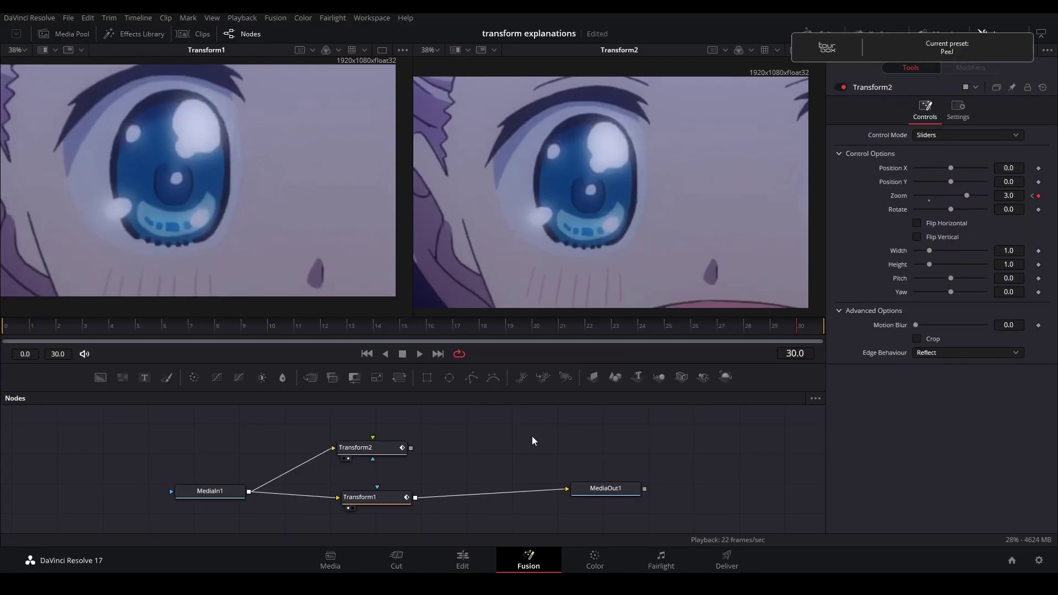
# - Set Transform2's Motion Blur to 1.0 and enable motion blur on Transform1 with Quality 4 and Shutter Angle 280
pyautogui.moveTo(343, 235); pyautogui.dragTo(365, 249)
pyautogui.scroll(3, 687, 248)
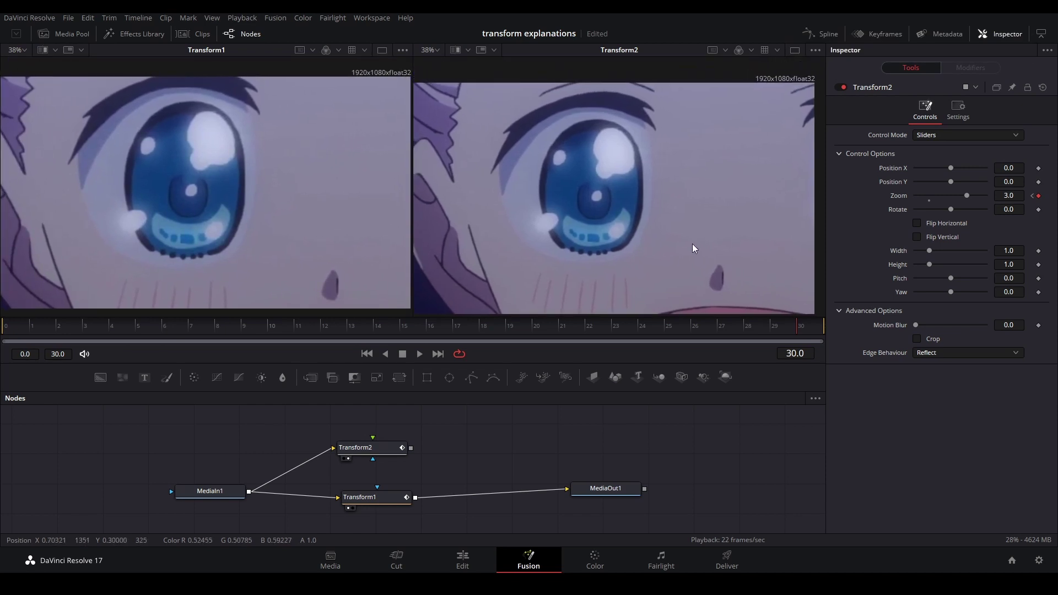
pyautogui.click(367, 447)
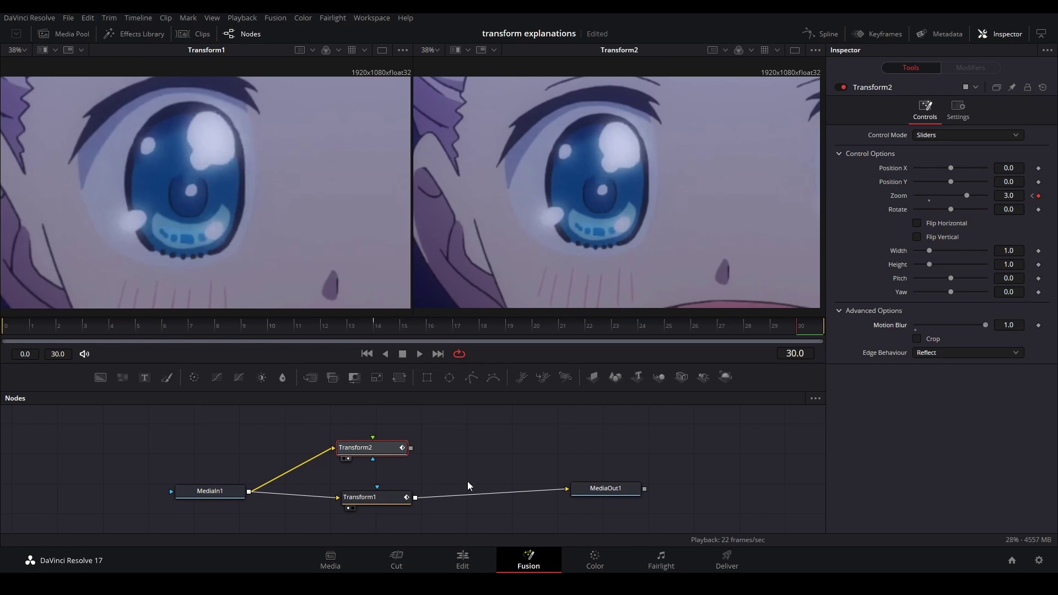
pyautogui.click(385, 497)
pyautogui.click(917, 250)
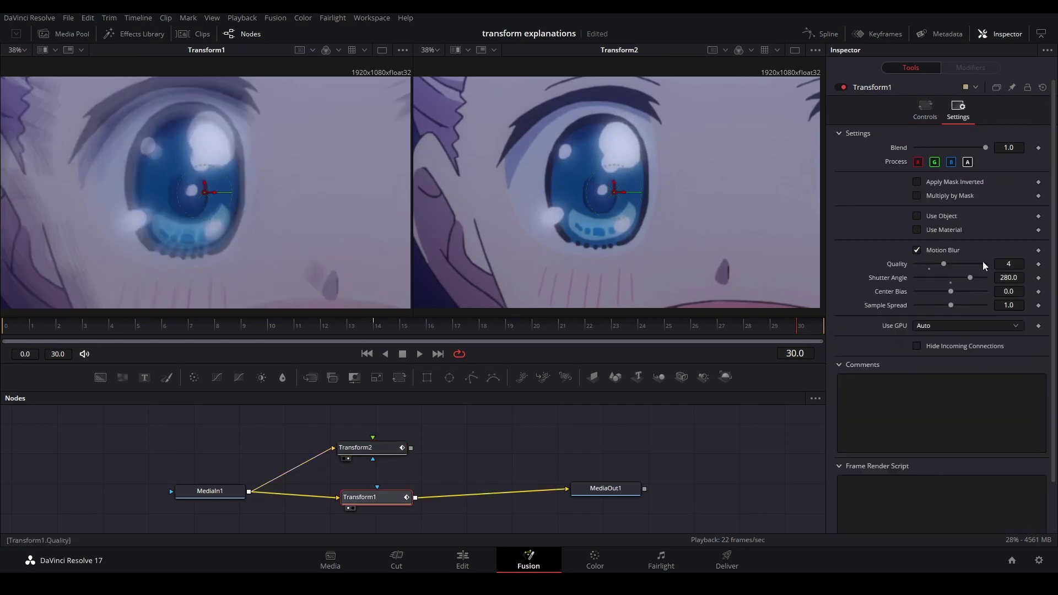
pyautogui.click(560, 469)
# - Play the motion-blurred zooms of both nodes from frame 0 and go to frame 29
pyautogui.press('space')
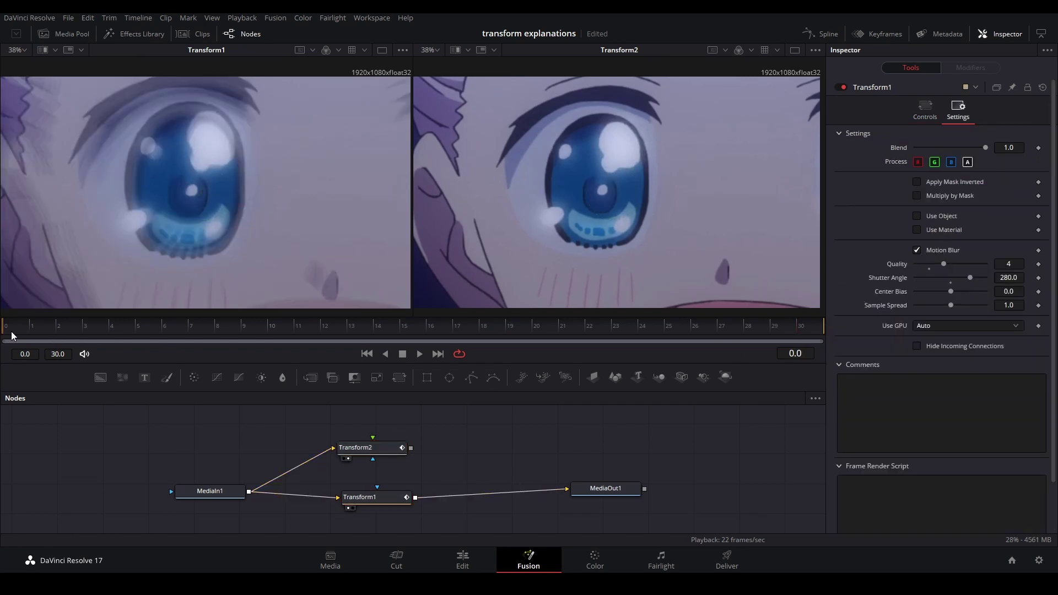
pyautogui.press('space')
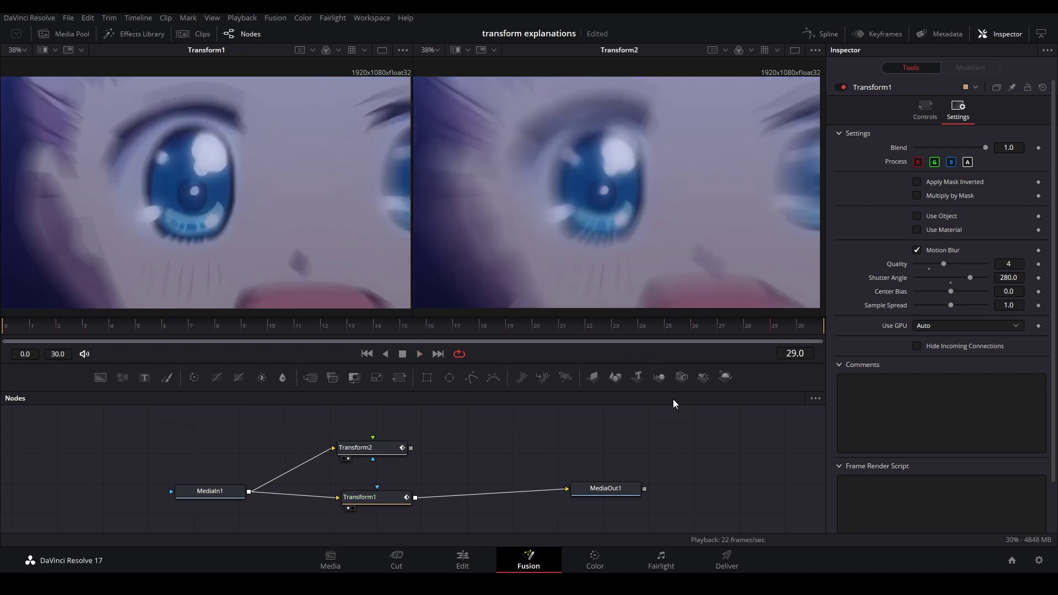
pyautogui.click(790, 329)
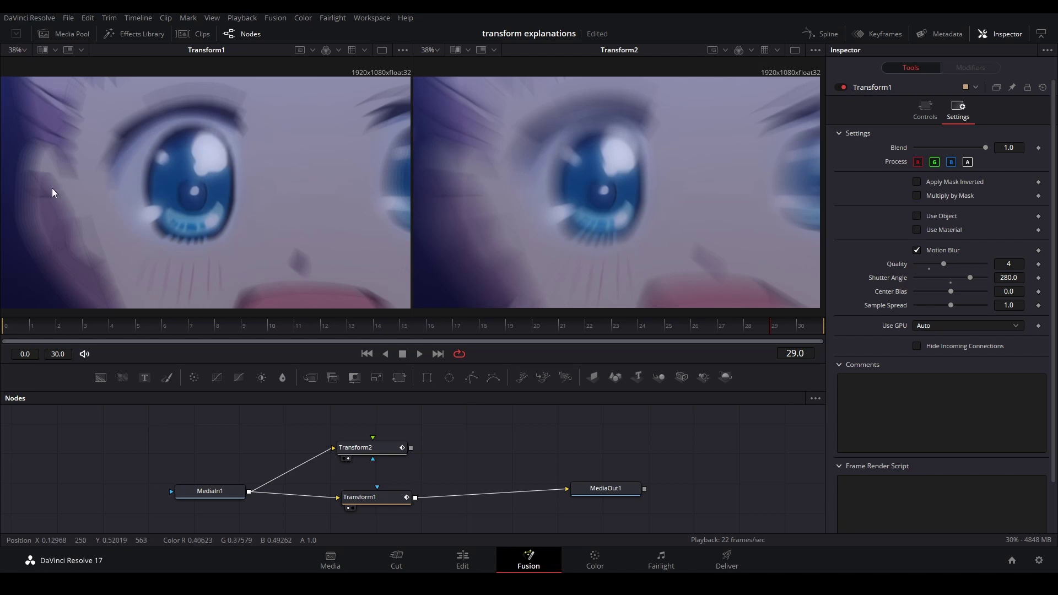
# - Examine Transform1's motion blur around the face edge and eye at frame 29 against Transform2's
pyautogui.moveTo(84, 189); pyautogui.dragTo(177, 195)
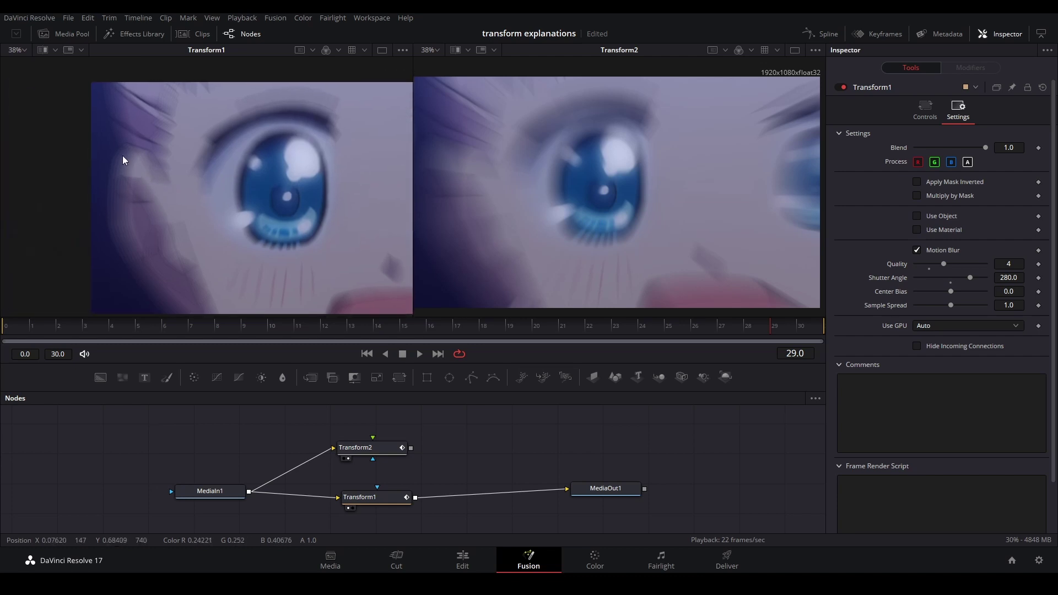
pyautogui.moveTo(123, 161); pyautogui.dragTo(225, 182)
pyautogui.scroll(2, 159, 208)
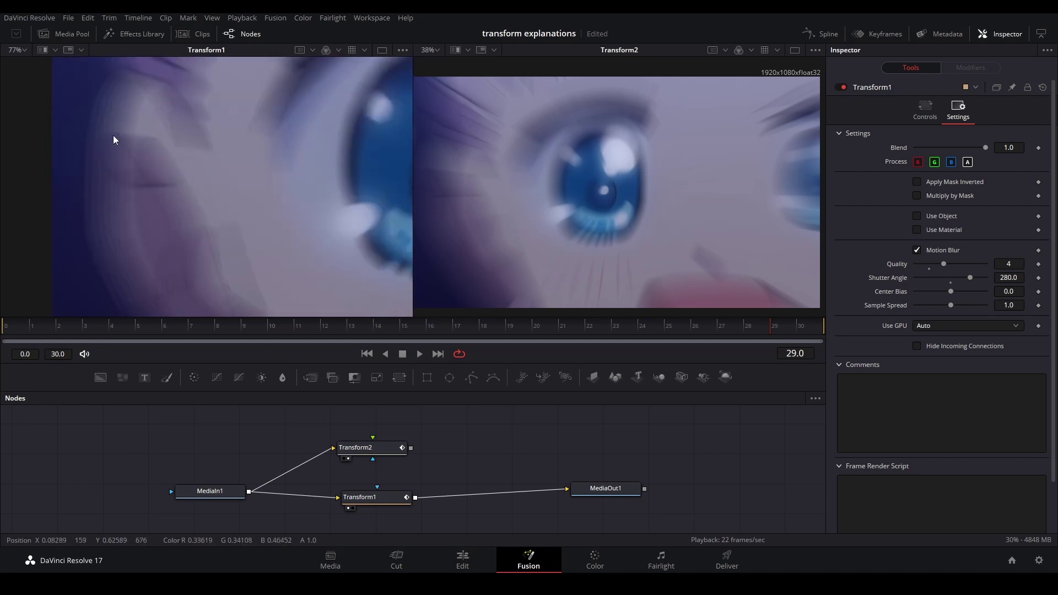
pyautogui.moveTo(265, 149); pyautogui.dragTo(213, 149)
pyautogui.scroll(-1, 215, 150)
pyautogui.moveTo(289, 165); pyautogui.dragTo(230, 186)
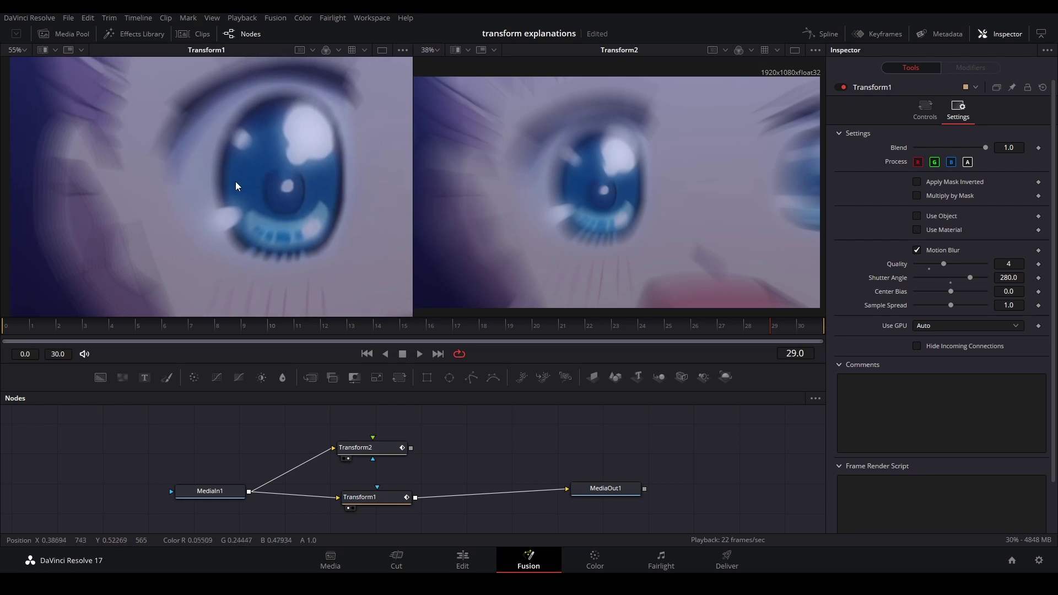
pyautogui.scroll(-1, 263, 180)
pyautogui.moveTo(331, 189); pyautogui.dragTo(289, 205)
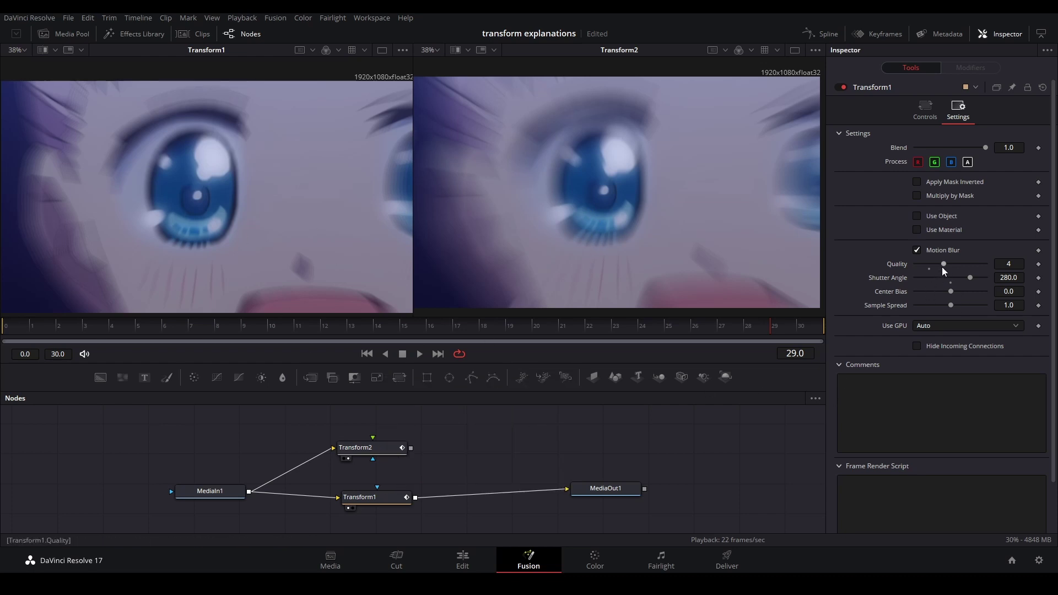
# - Set Transform1's motion blur Quality to 10 and select Transform2 for comparison
pyautogui.moveTo(944, 264); pyautogui.dragTo(998, 274)
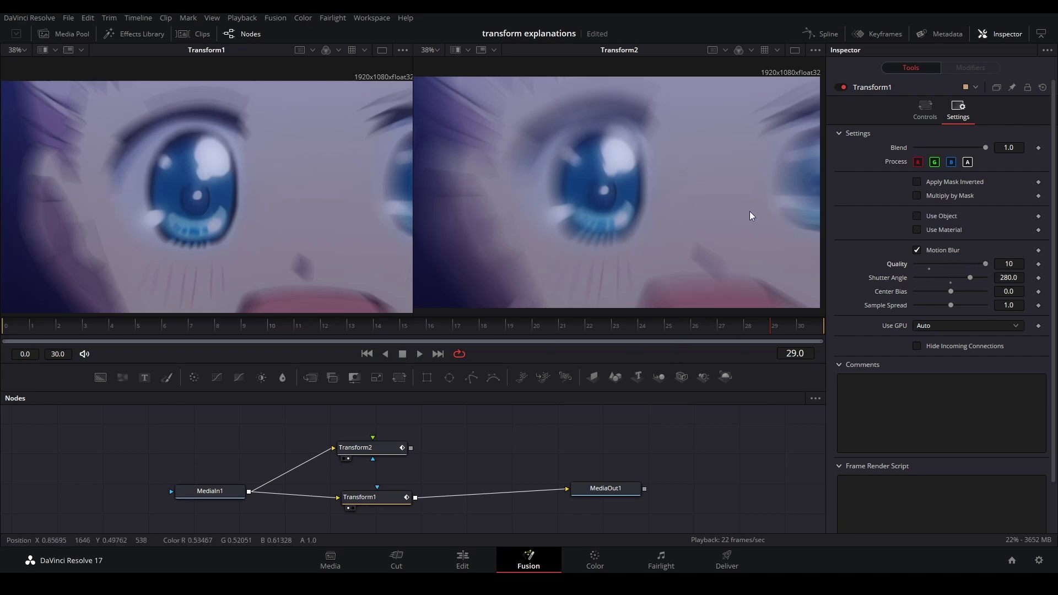
pyautogui.click(355, 447)
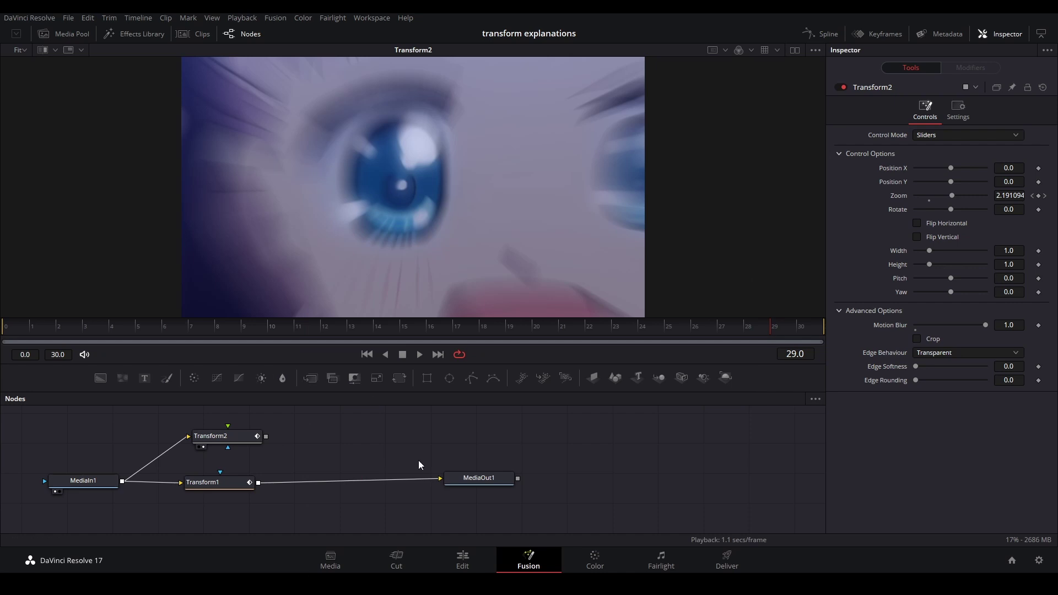
# - Show Transform1's output in the single viewer instead of Transform2's and display its transform controls
pyautogui.click(240, 481)
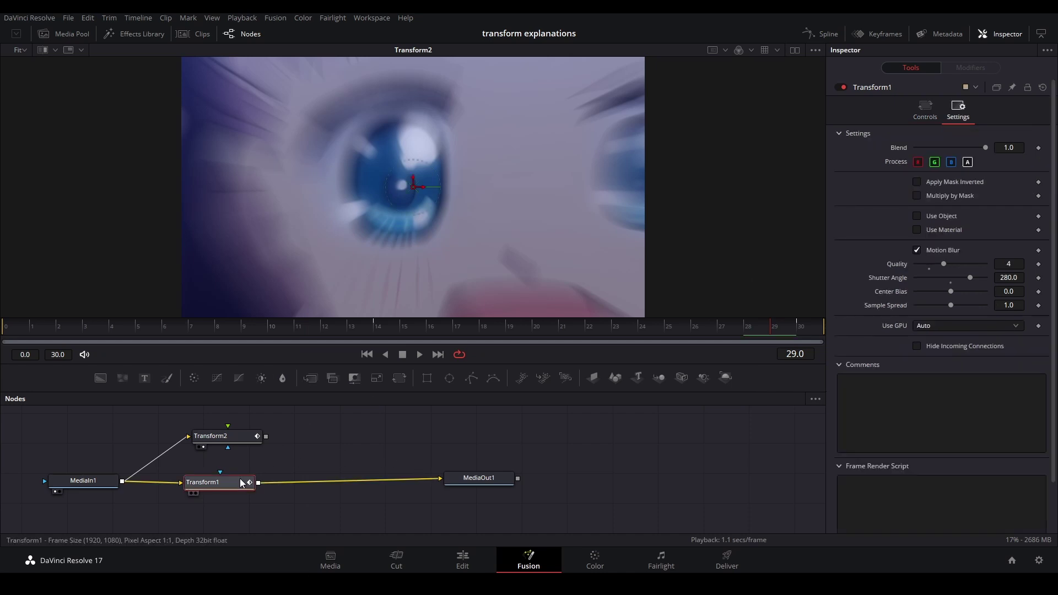
pyautogui.click(312, 452)
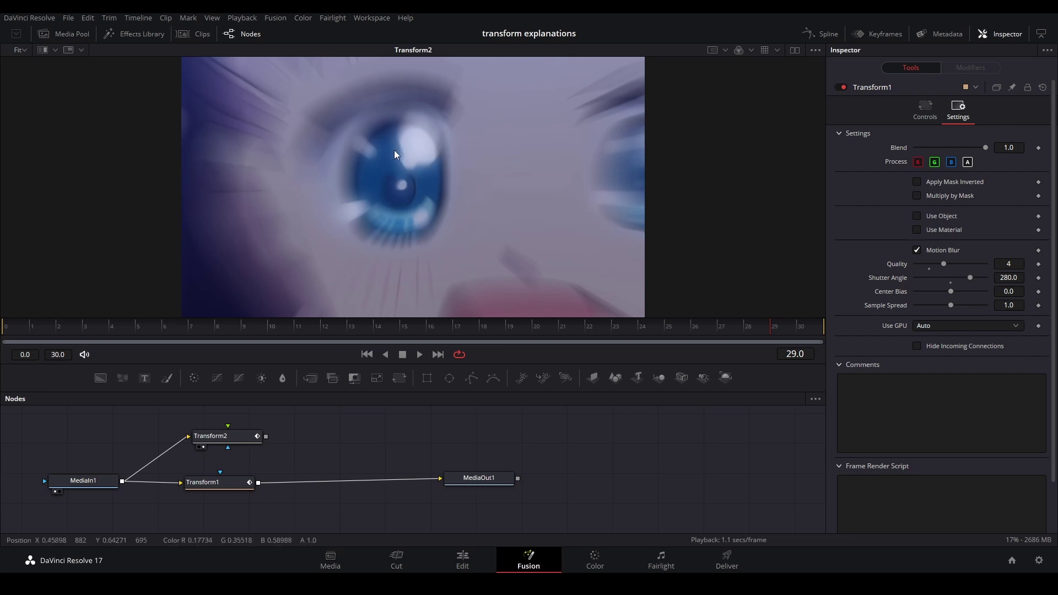
pyautogui.scroll(-2, 395, 150)
pyautogui.moveTo(228, 482); pyautogui.dragTo(230, 485)
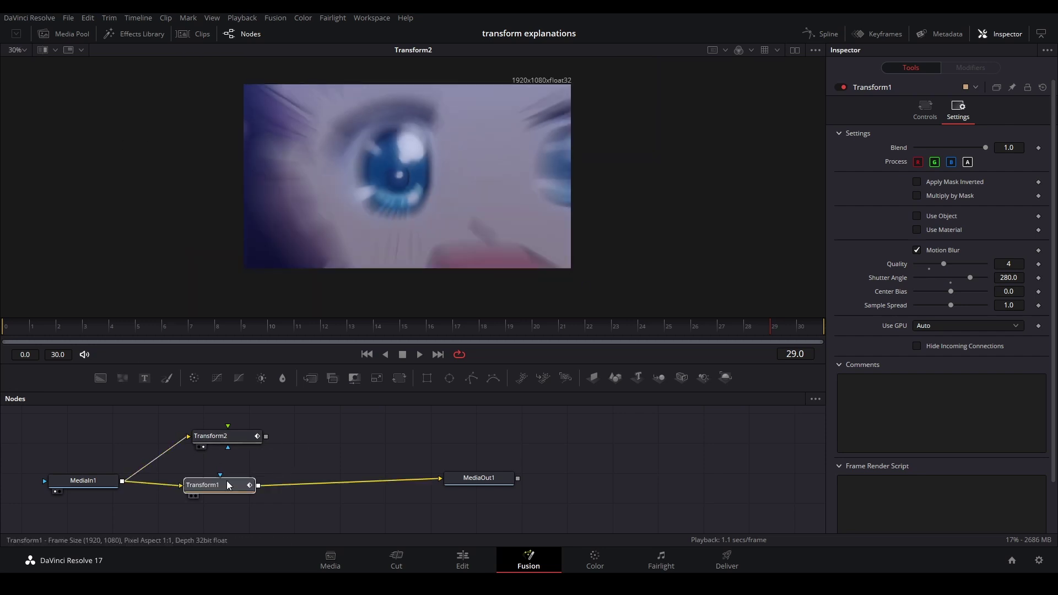
pyautogui.click(243, 438)
pyautogui.press('1')
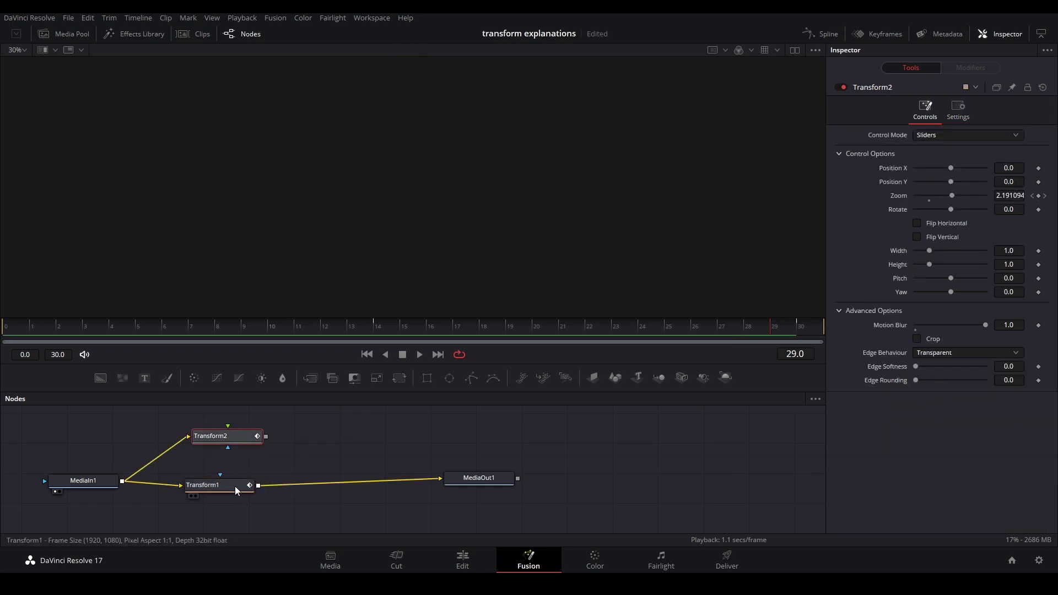
pyautogui.click(234, 486)
pyautogui.press('1')
pyautogui.click(925, 111)
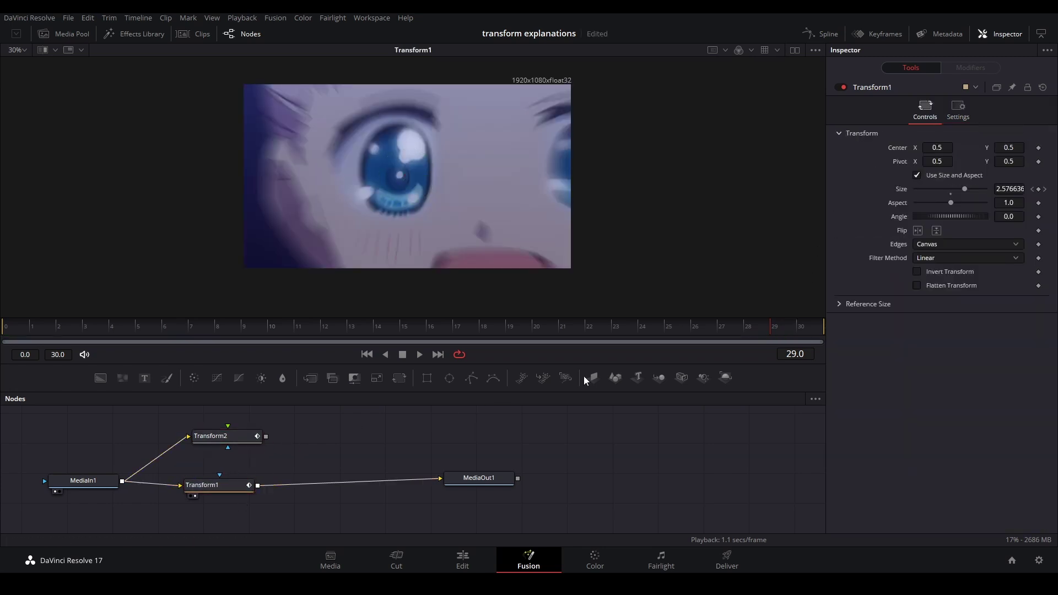
# - Set Transform1's Edges to Mirror at frame 0 and jump to its Size keyframe on frame 14
pyautogui.moveTo(247, 485); pyautogui.dragTo(264, 486)
pyautogui.moveTo(49, 329); pyautogui.dragTo(8, 328)
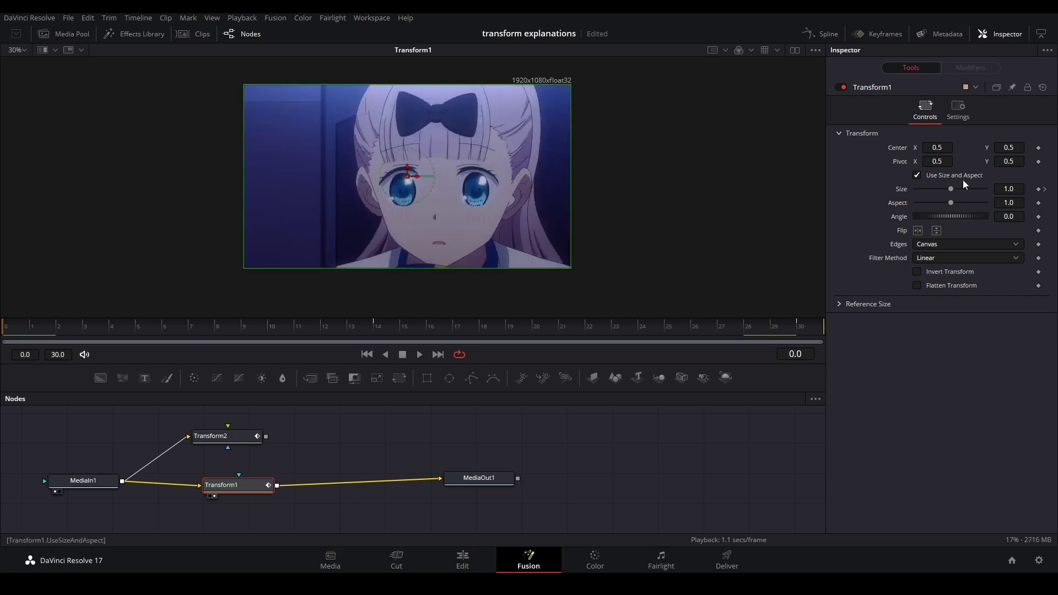
pyautogui.click(977, 247)
pyautogui.click(960, 292)
pyautogui.click(1045, 191)
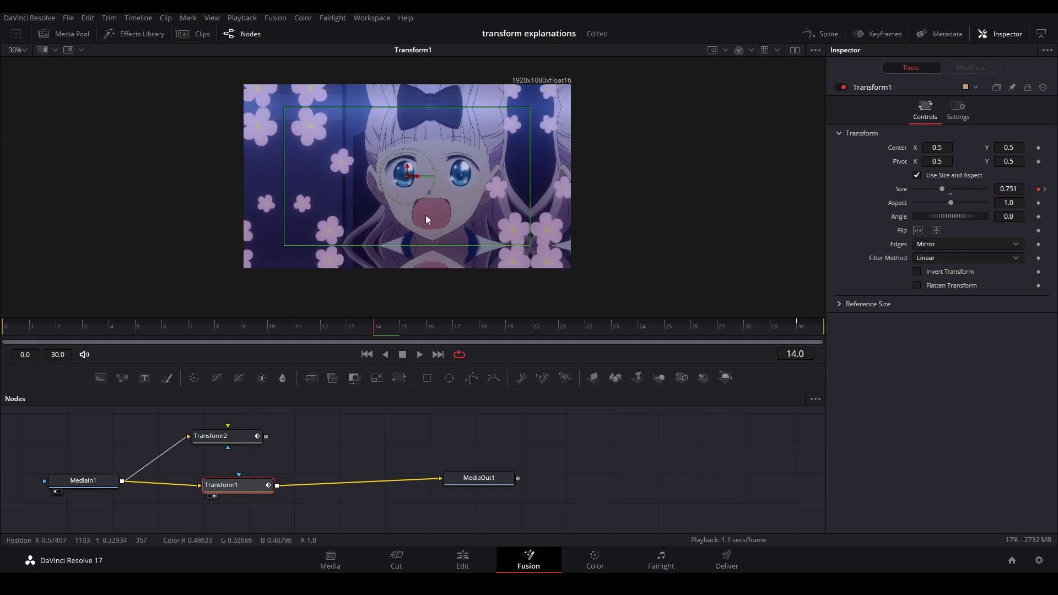
# - Turn on Show DoD for the viewer and examine the full domain of definition outline around Transform1's mirrored image
pyautogui.moveTo(254, 487)
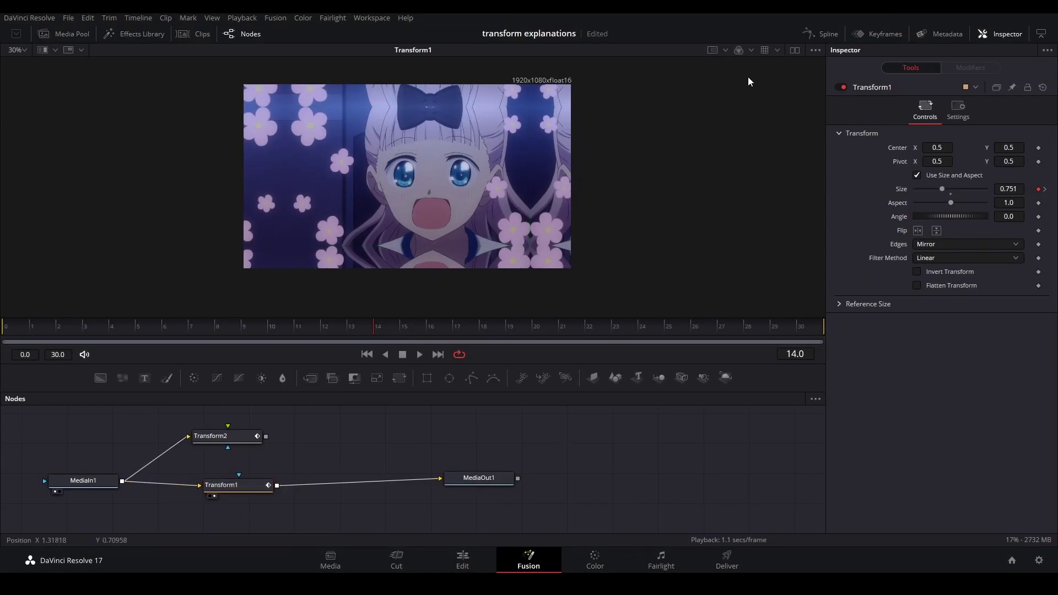
pyautogui.click(817, 50)
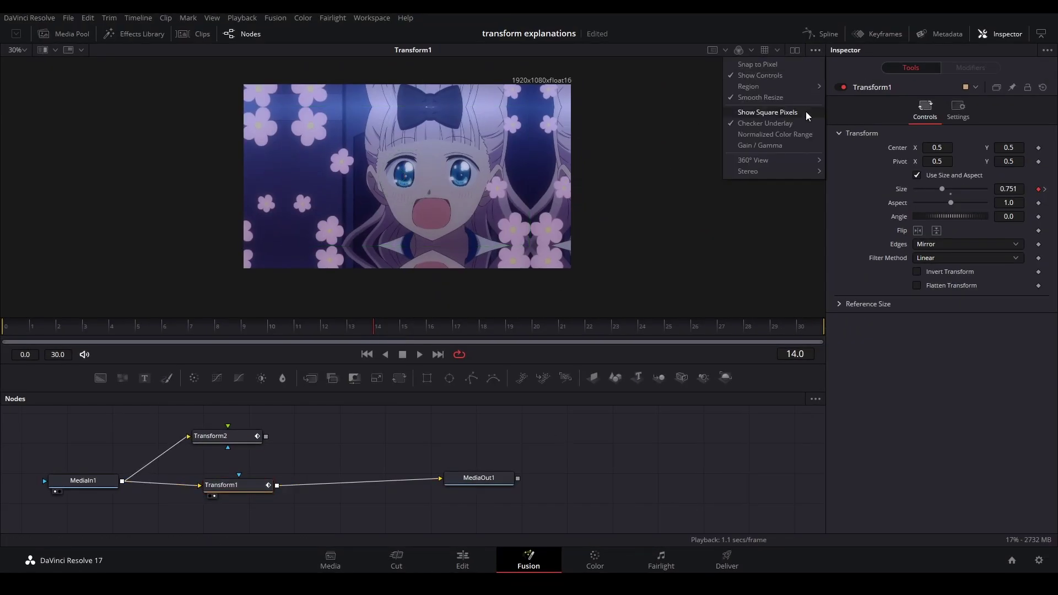
pyautogui.moveTo(798, 84)
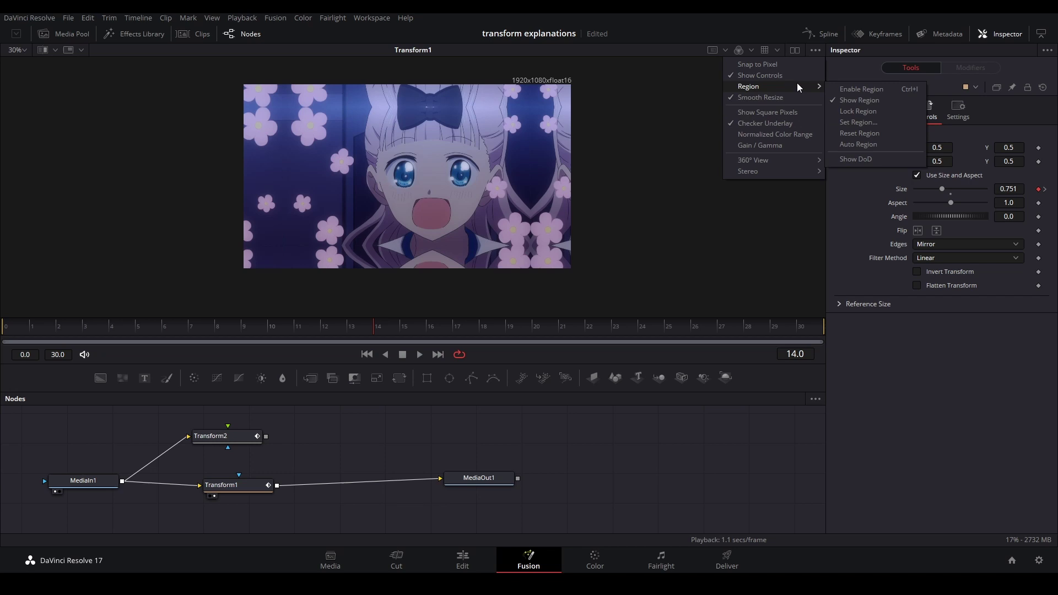
pyautogui.click(856, 159)
pyautogui.scroll(-2, 497, 179)
pyautogui.scroll(-6, 497, 179)
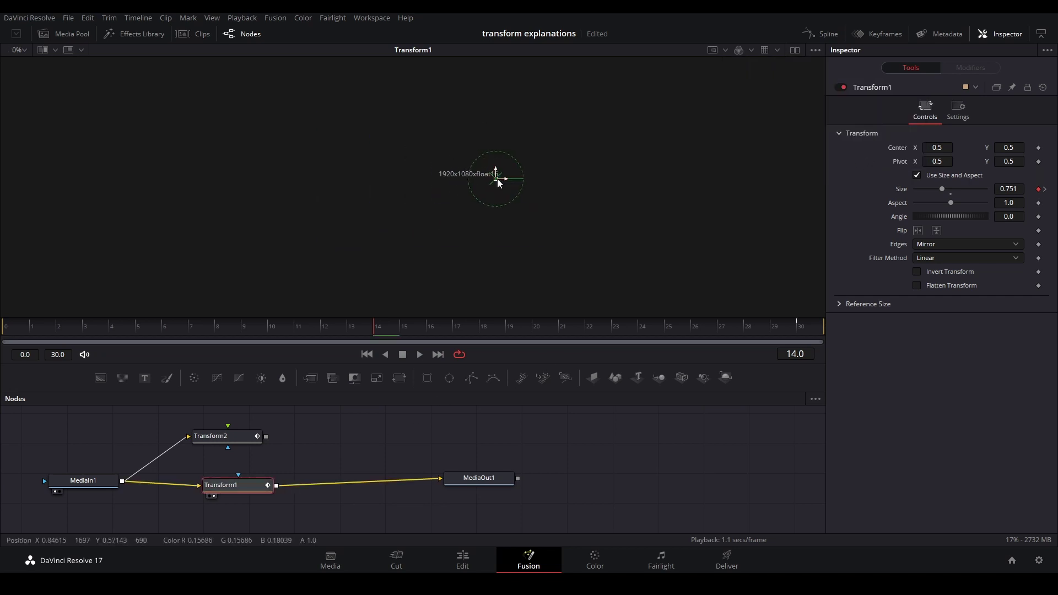
pyautogui.scroll(4, 565, 154)
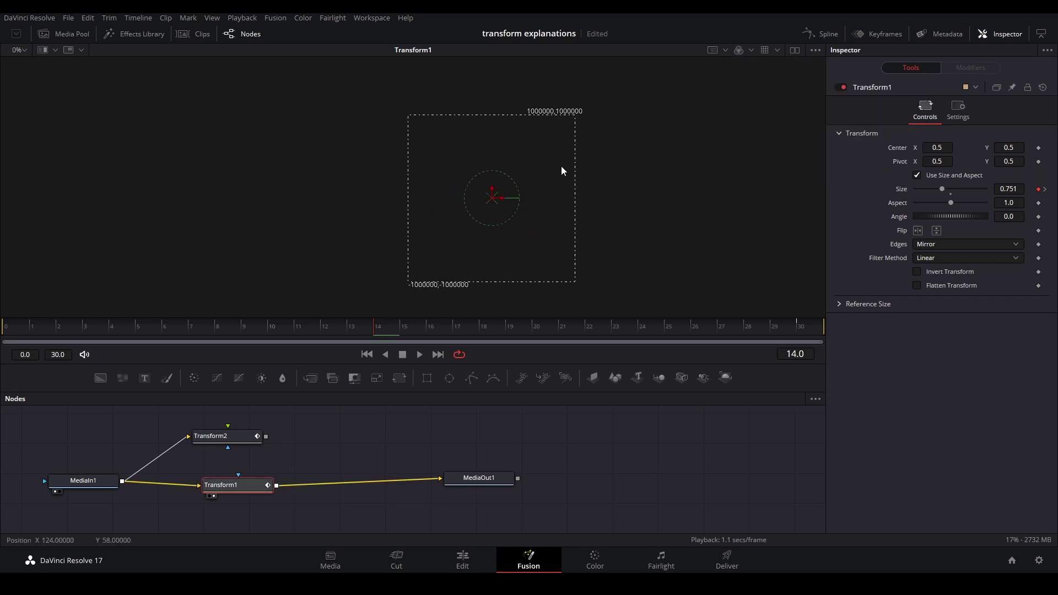
pyautogui.moveTo(541, 144); pyautogui.dragTo(536, 135)
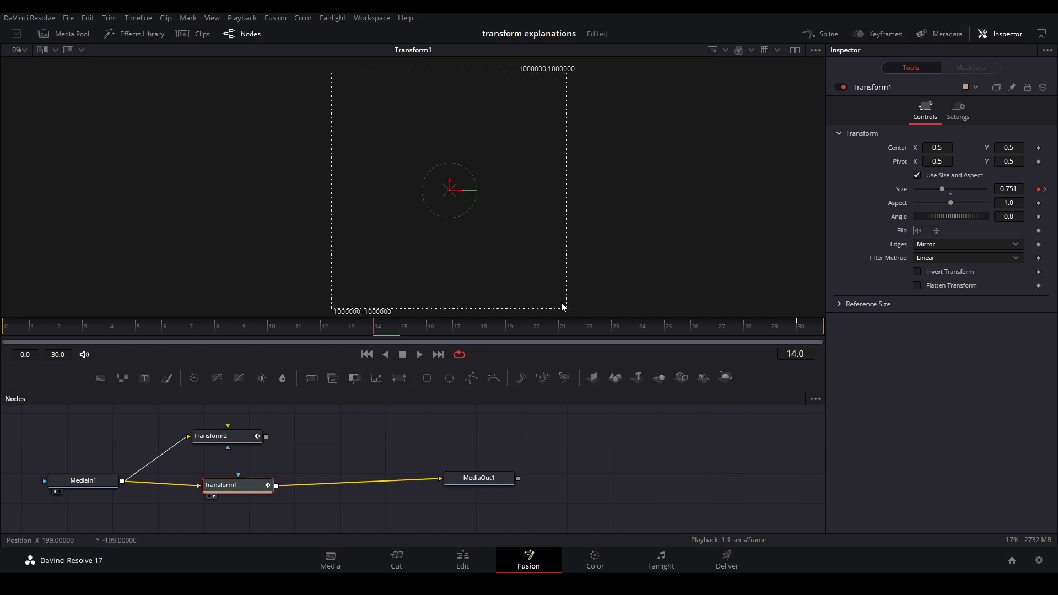
# - Set Transform1's Edges to Canvas to compare the domain of definition, and restore Mirror
pyautogui.click(971, 245)
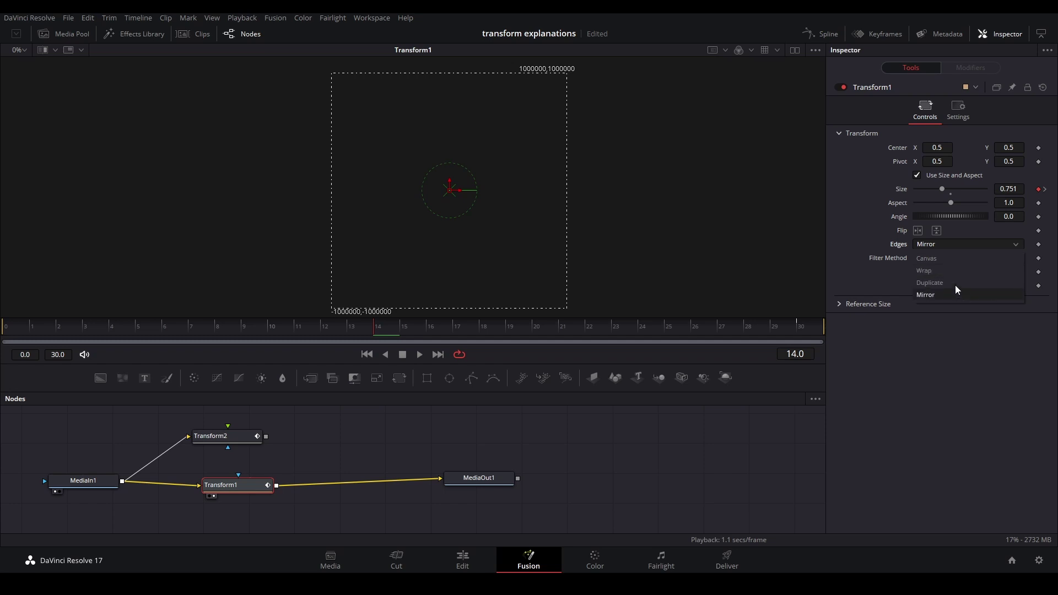
pyautogui.click(937, 258)
pyautogui.click(953, 244)
pyautogui.click(937, 295)
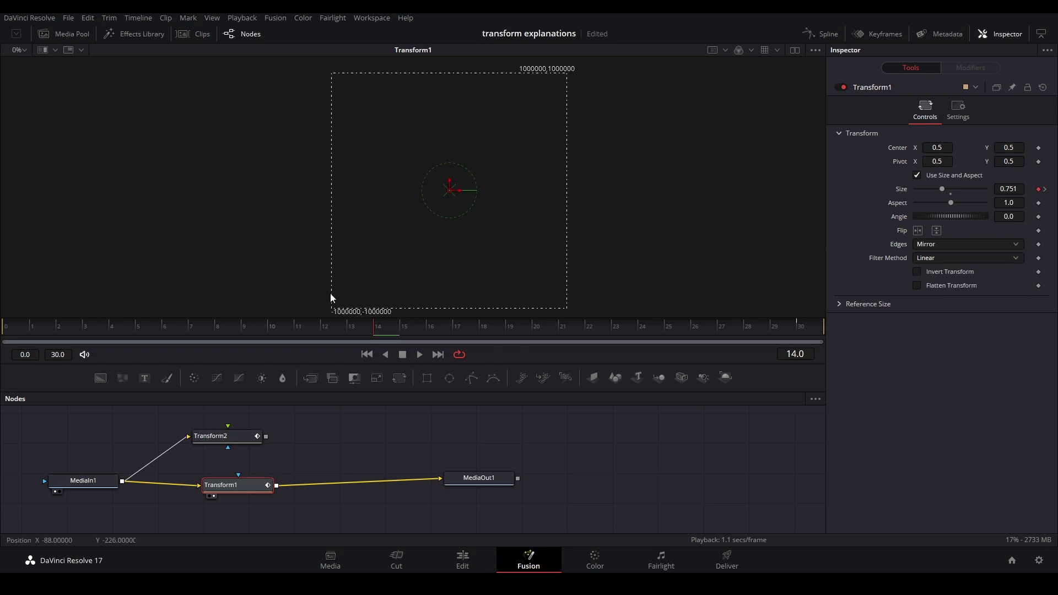
# - Show Transform2's output at frame 14, set its Zoom to 0.655 and its Edge Behaviour to Reflect
pyautogui.scroll(4, 467, 189)
pyautogui.hotkey('ctrl', 'f')
pyautogui.click(488, 422)
pyautogui.click(246, 440)
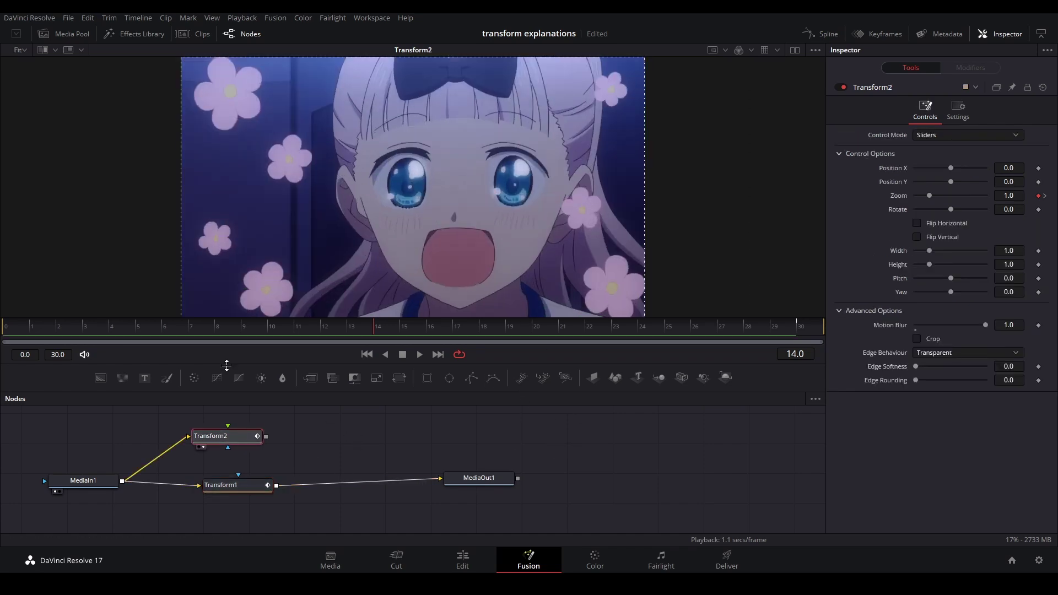
pyautogui.scroll(-1, 424, 160)
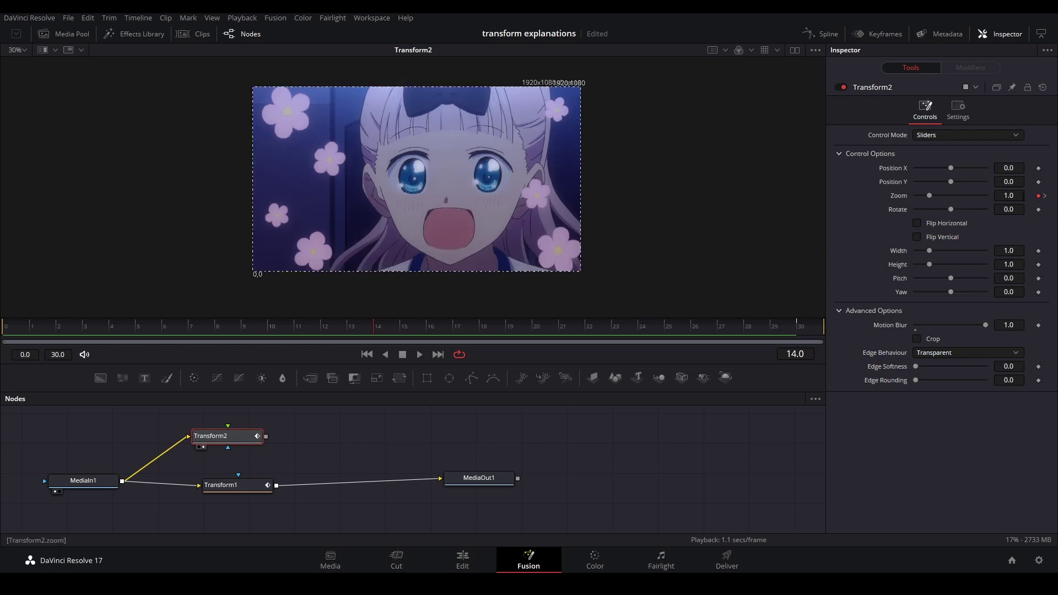
pyautogui.moveTo(1024, 195); pyautogui.dragTo(997, 195)
pyautogui.click(949, 353)
pyautogui.click(934, 380)
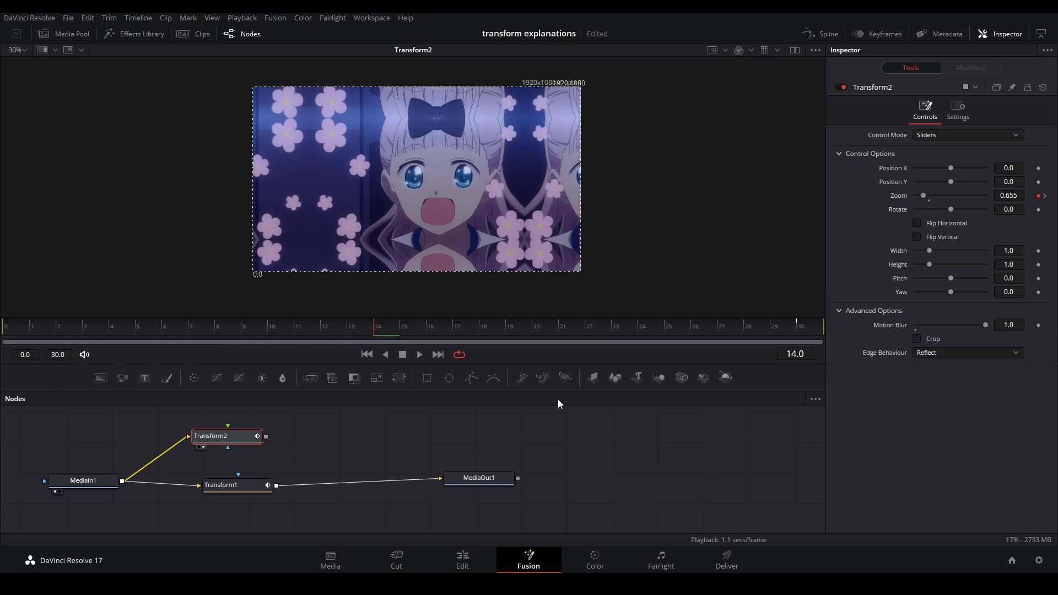
# - Insert an Auto Domain node after Transform1 and view its output to check the domain of definition
pyautogui.click(226, 484)
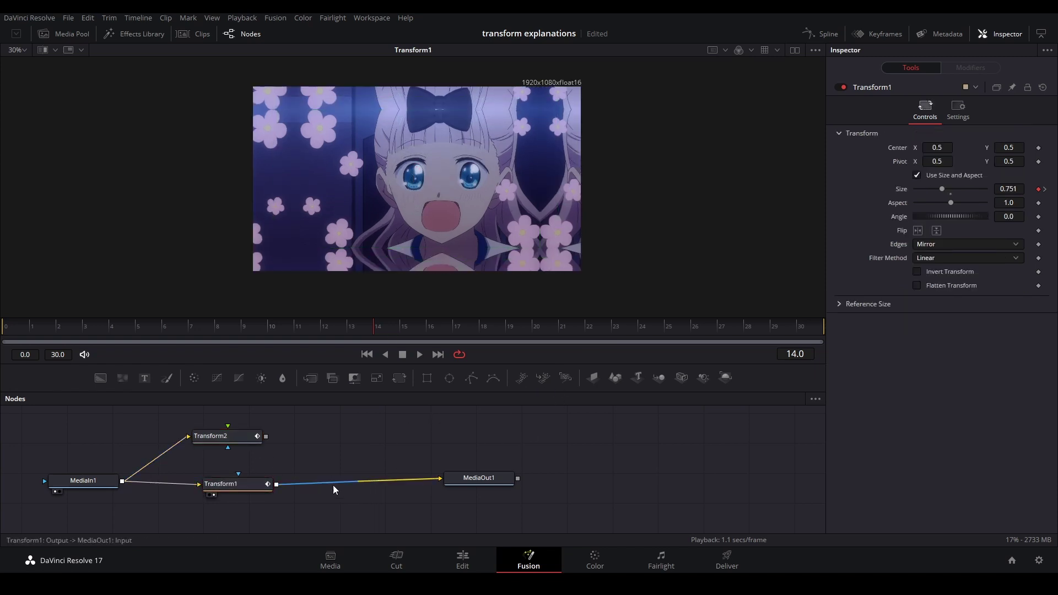
pyautogui.scroll(-3, 597, 154)
pyautogui.scroll(3, 597, 154)
pyautogui.hotkey('shift', 'space')
pyautogui.write('au')
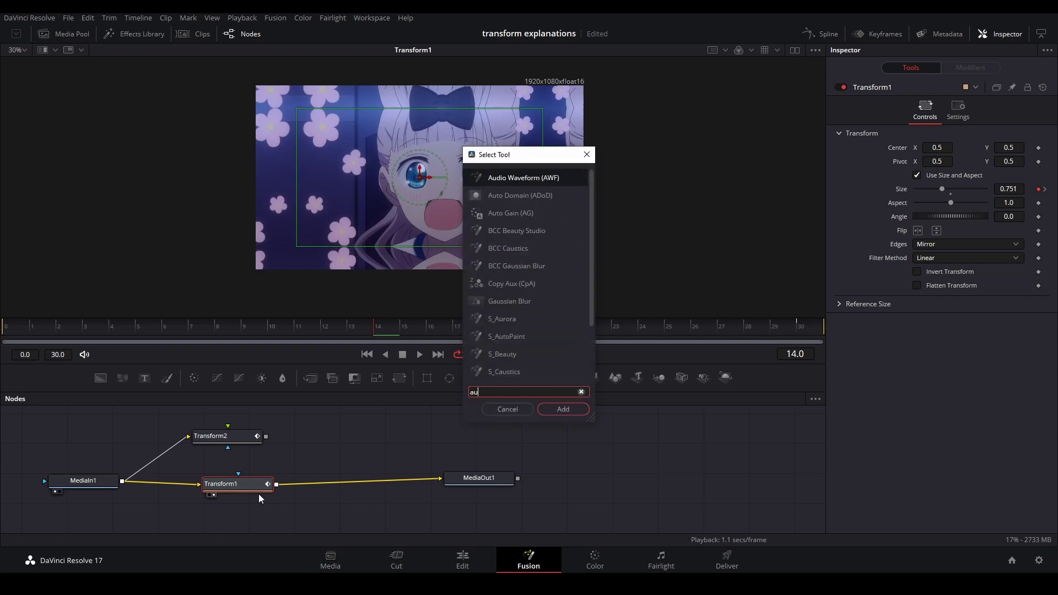
pyautogui.write('to')
pyautogui.press('Return')
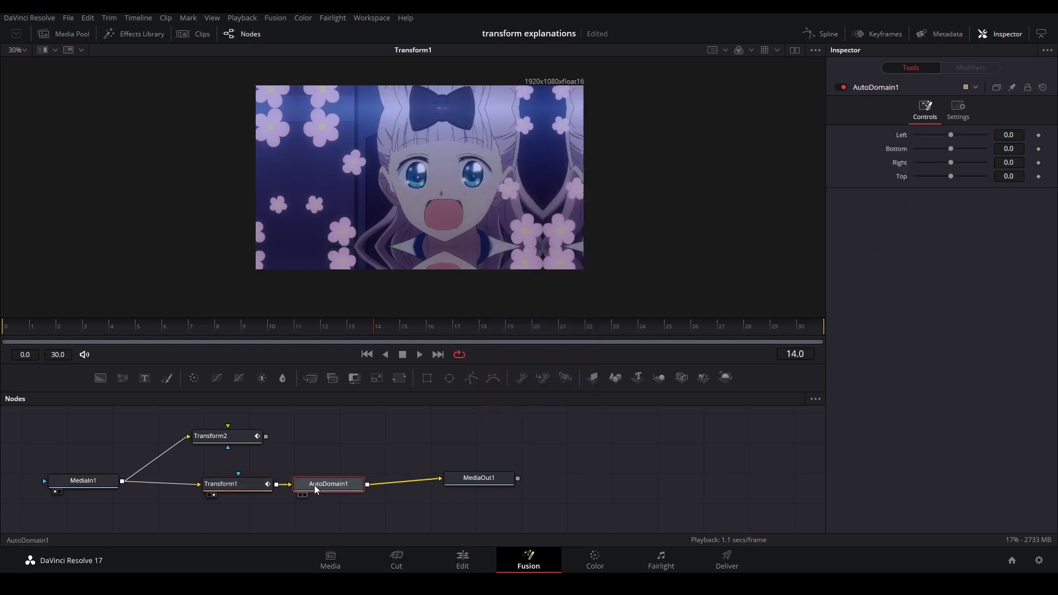
pyautogui.press('2')
pyautogui.moveTo(339, 483); pyautogui.dragTo(340, 487)
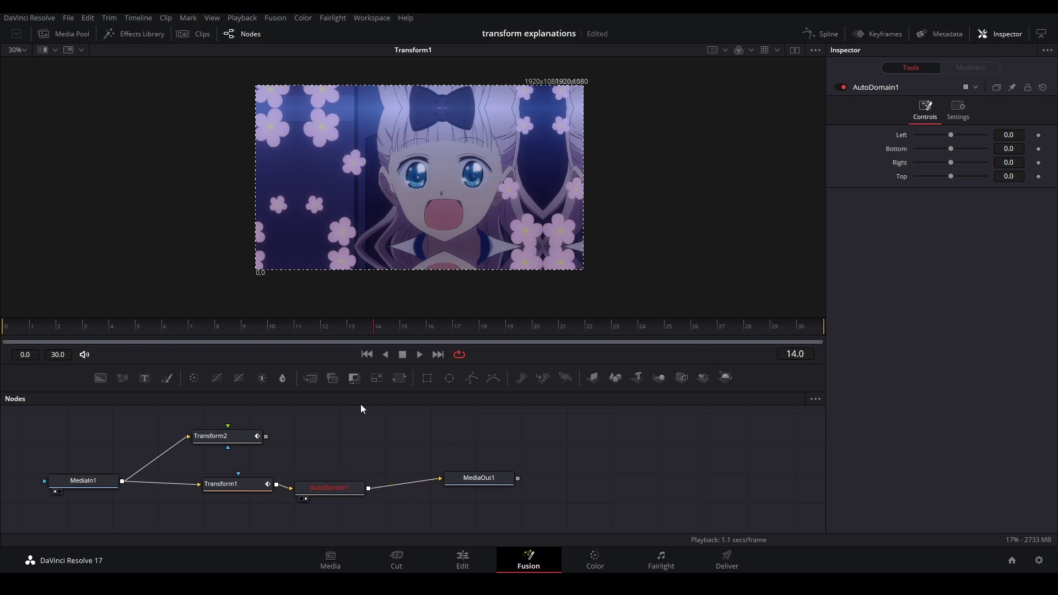
pyautogui.moveTo(324, 489); pyautogui.dragTo(338, 484)
# - Review the Transform2 and Transform1 nodes, checking Transform1's domain information, and save the project
pyautogui.moveTo(220, 466); pyautogui.dragTo(334, 503)
pyautogui.click(288, 453)
pyautogui.click(237, 437)
pyautogui.click(249, 485)
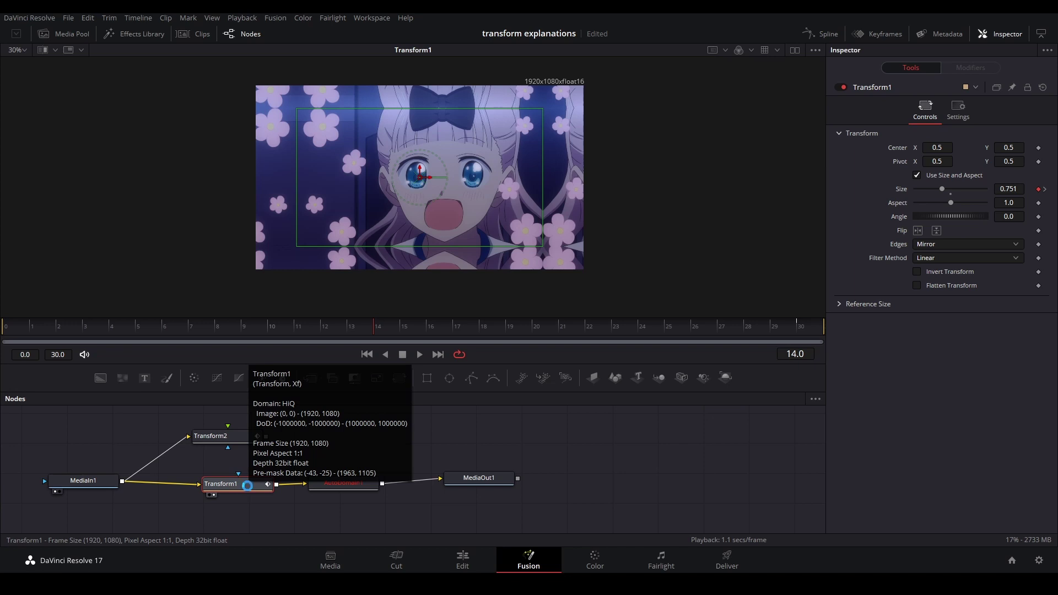
pyautogui.hotkey('ctrl', 's')
# - Remove the Auto Domain node and keep Transform1 connected between MediaIn1 and MediaOut1
pyautogui.moveTo(206, 474); pyautogui.dragTo(297, 500)
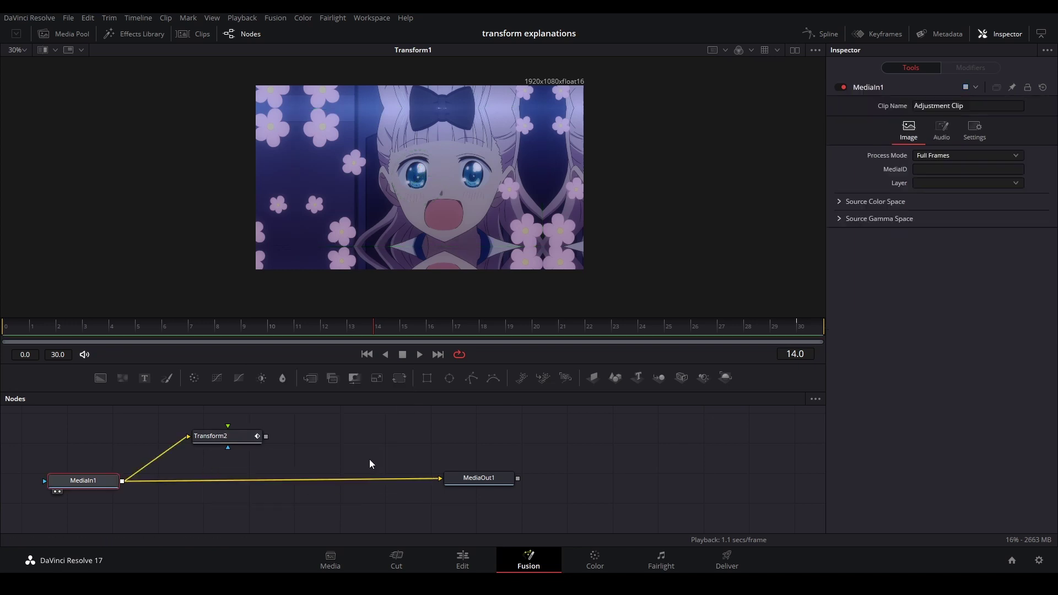
pyautogui.press('Delete')
pyautogui.click(219, 445)
pyautogui.hotkey('ctrl', 'z')
pyautogui.hotkey('ctrl', 'z')
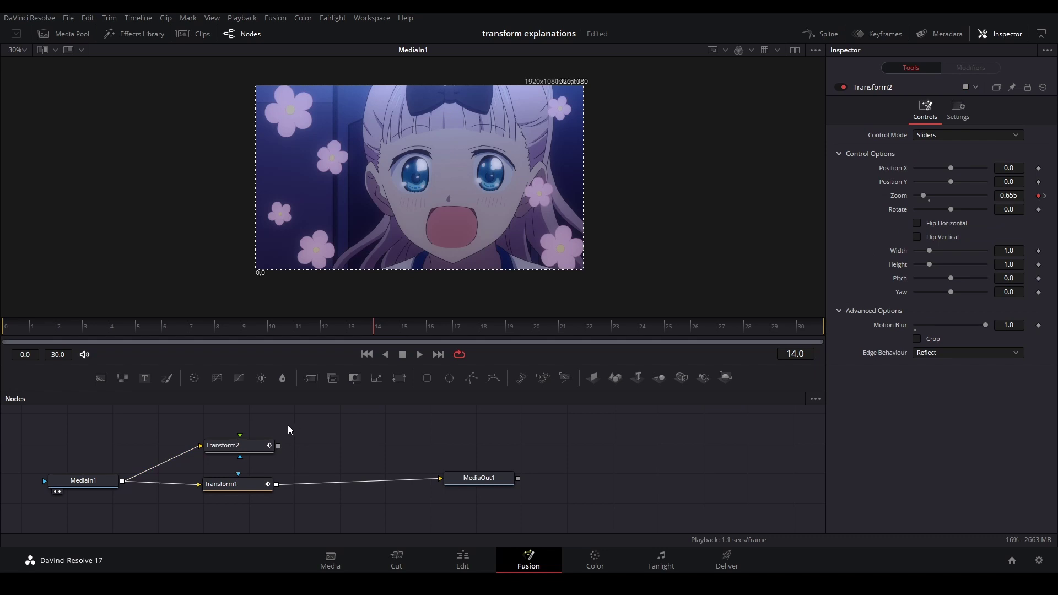
# - Reposition Transform1 and Transform2 further apart in the node graph and fit the image in the viewer
pyautogui.click(250, 446)
pyautogui.click(313, 442)
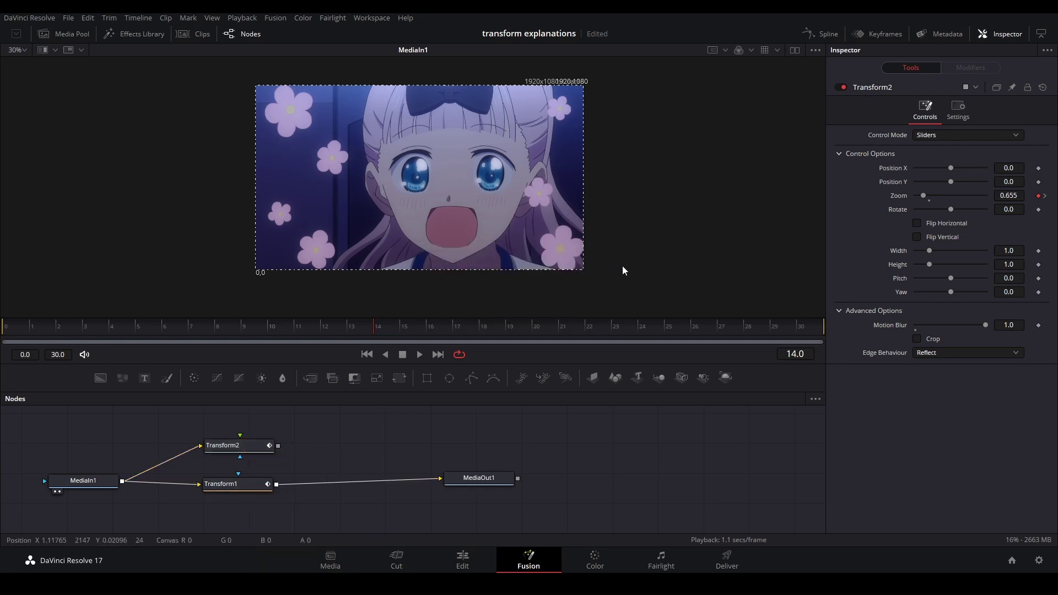
pyautogui.hotkey('ctrl', 'f')
pyautogui.moveTo(267, 481); pyautogui.dragTo(280, 485)
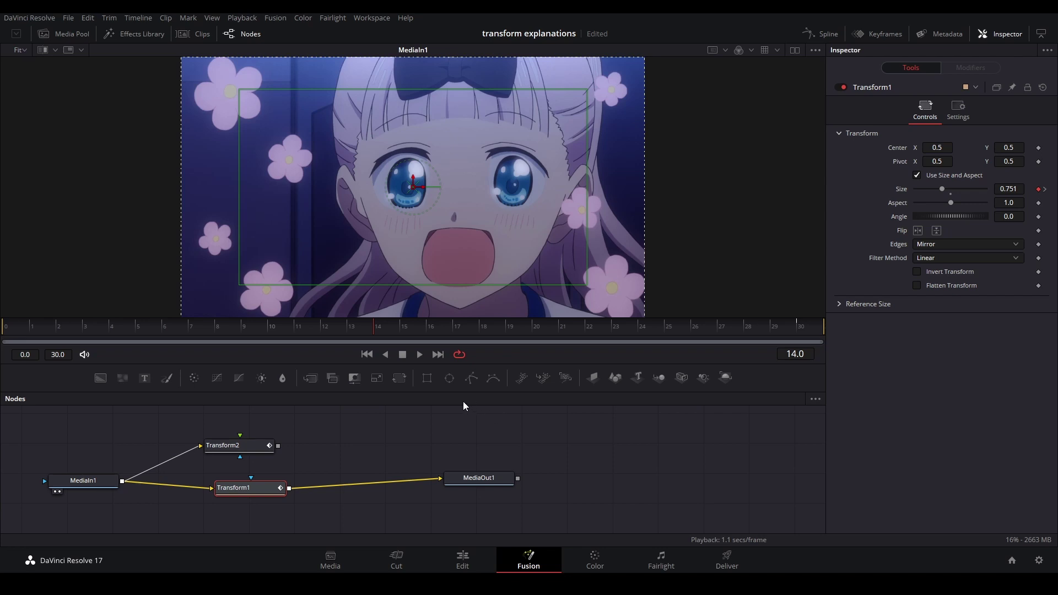
pyautogui.moveTo(237, 445); pyautogui.dragTo(244, 437)
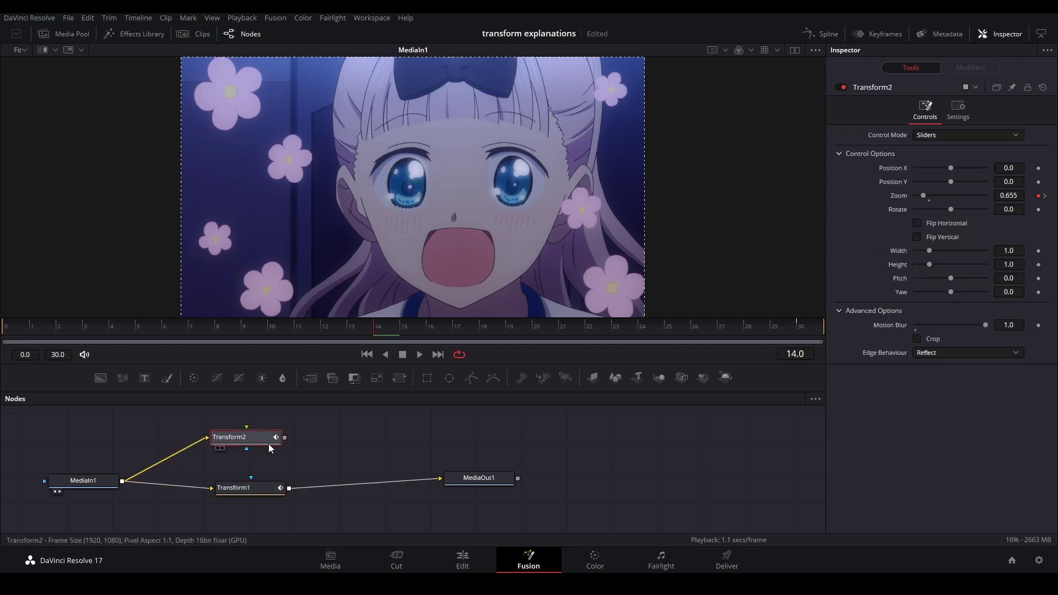
pyautogui.moveTo(462, 191); pyautogui.dragTo(444, 213)
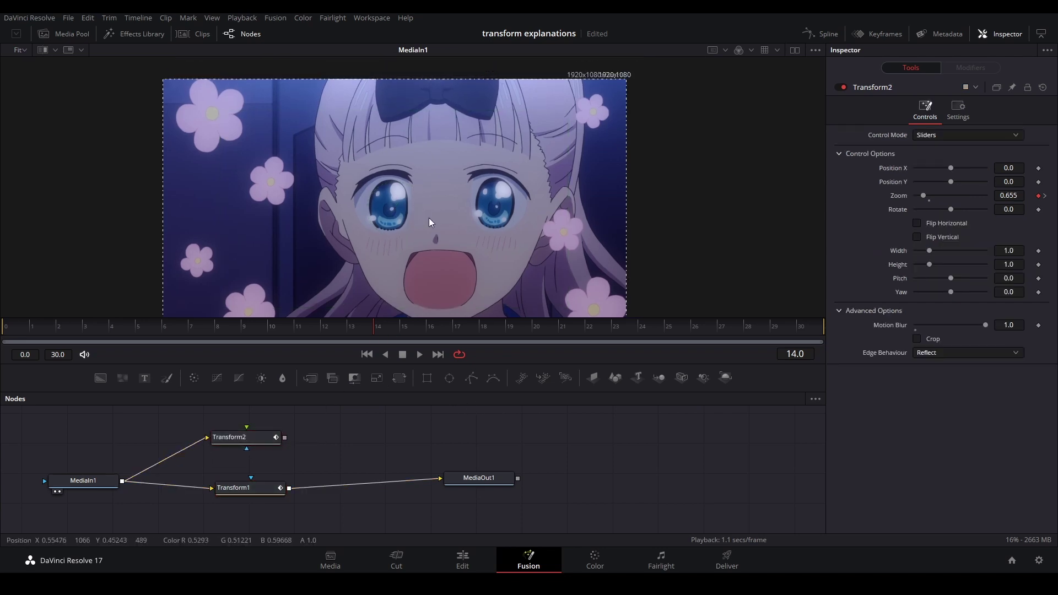
pyautogui.hotkey('ctrl', 'f')
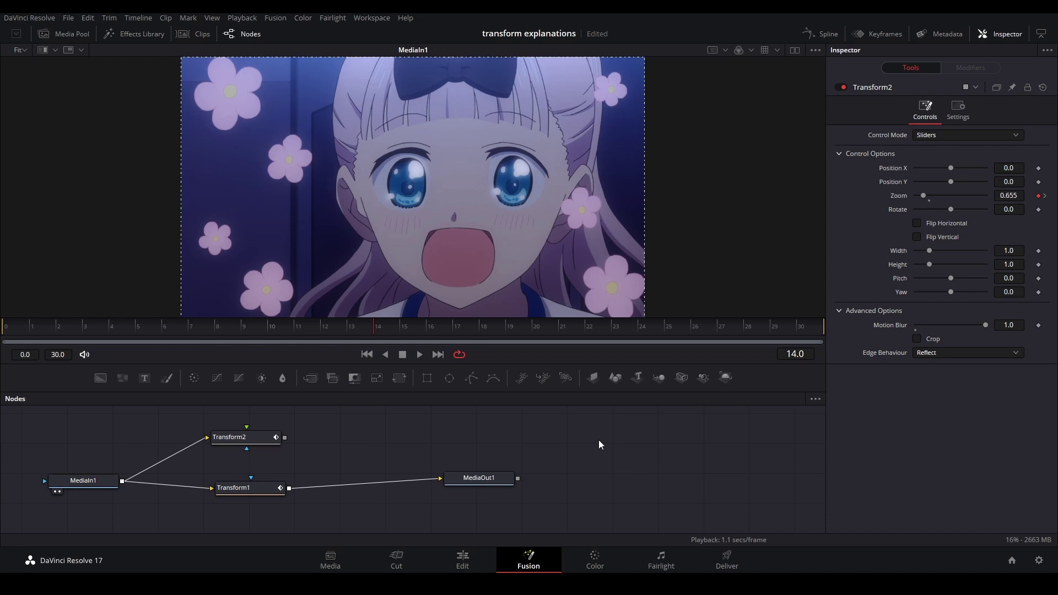
# - Show Transform1's output at frame 30 and open the Spline editor beside the node graph
pyautogui.click(251, 488)
pyautogui.press('1')
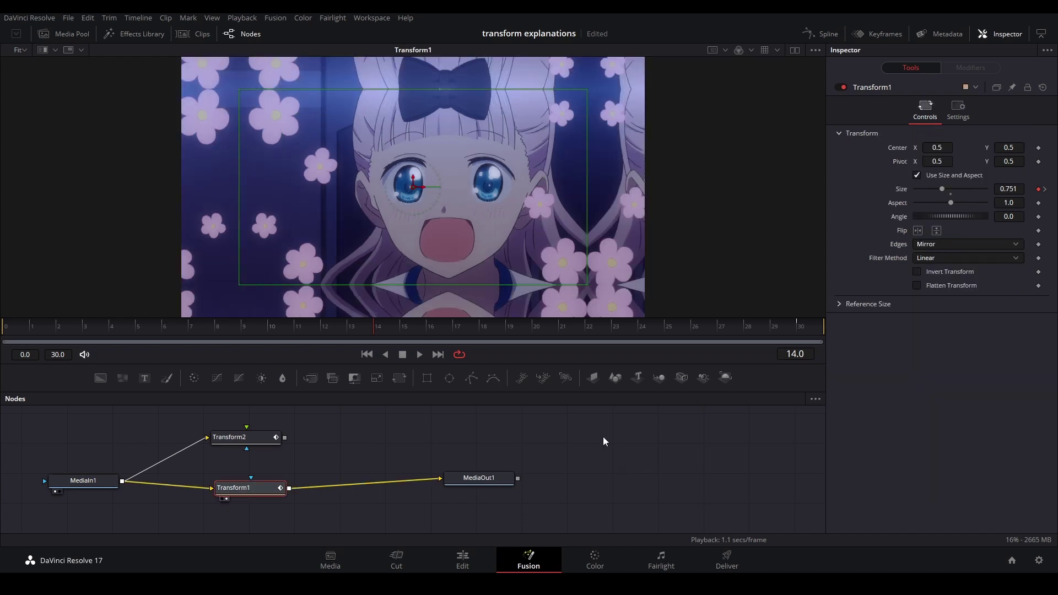
pyautogui.click(603, 436)
pyautogui.click(800, 324)
pyautogui.click(809, 34)
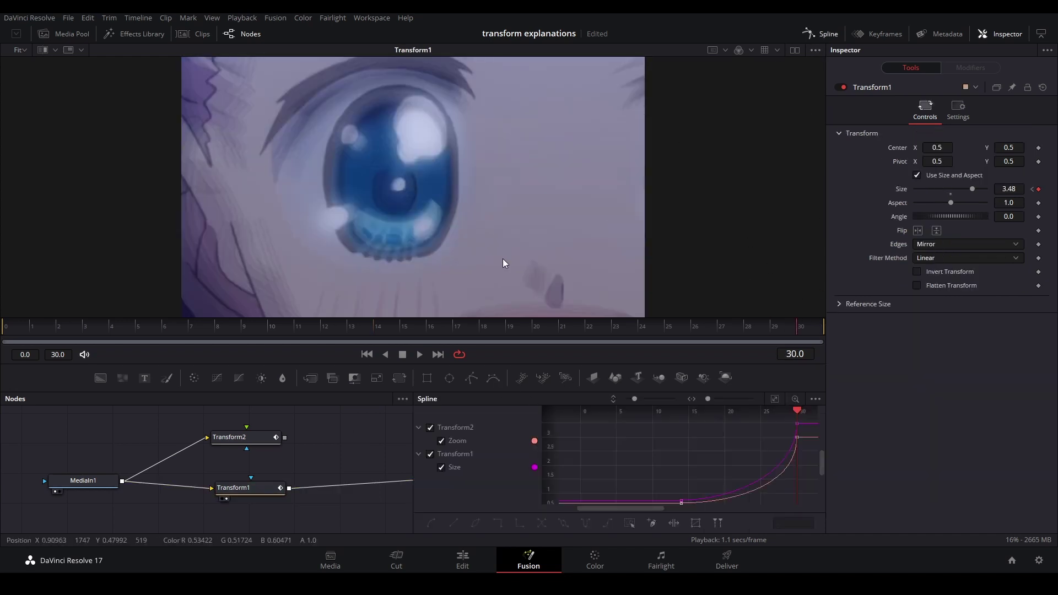
# - Show Transform2's output and scrub through the end of its zoom to frame 30 to examine the motion blur
pyautogui.click(239, 443)
pyautogui.press('1')
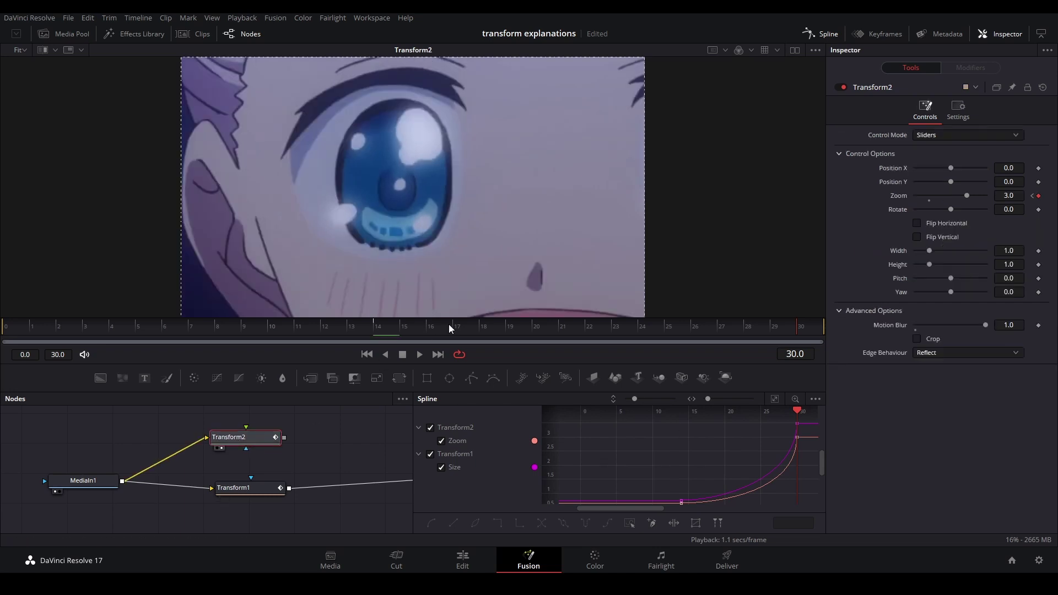
pyautogui.moveTo(727, 328); pyautogui.dragTo(801, 330)
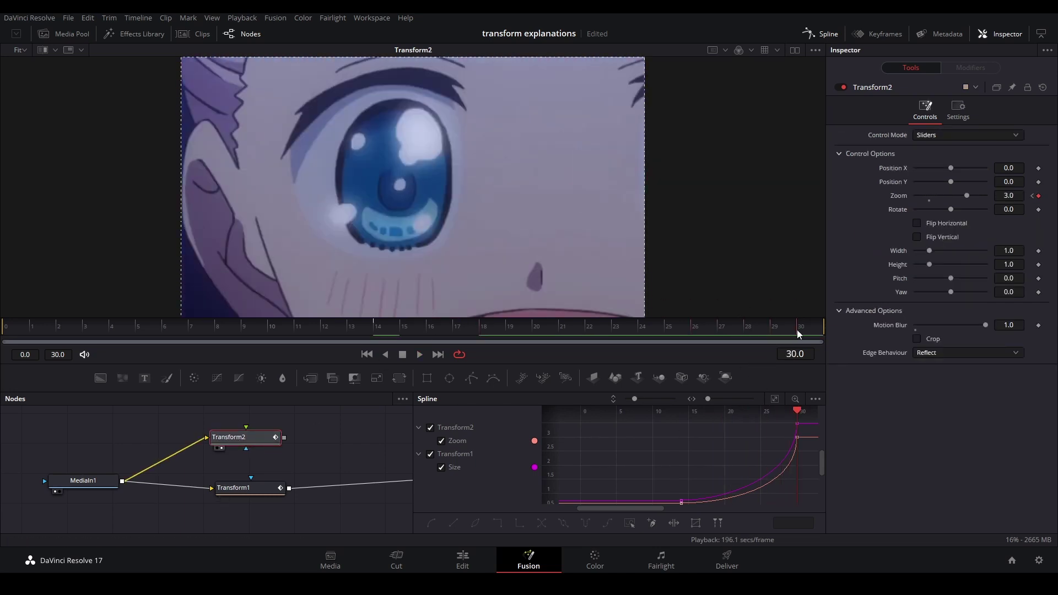
# - Apply Gradient Extrapolation to the Transform2 Zoom and Transform1 Size splines
pyautogui.click(719, 449)
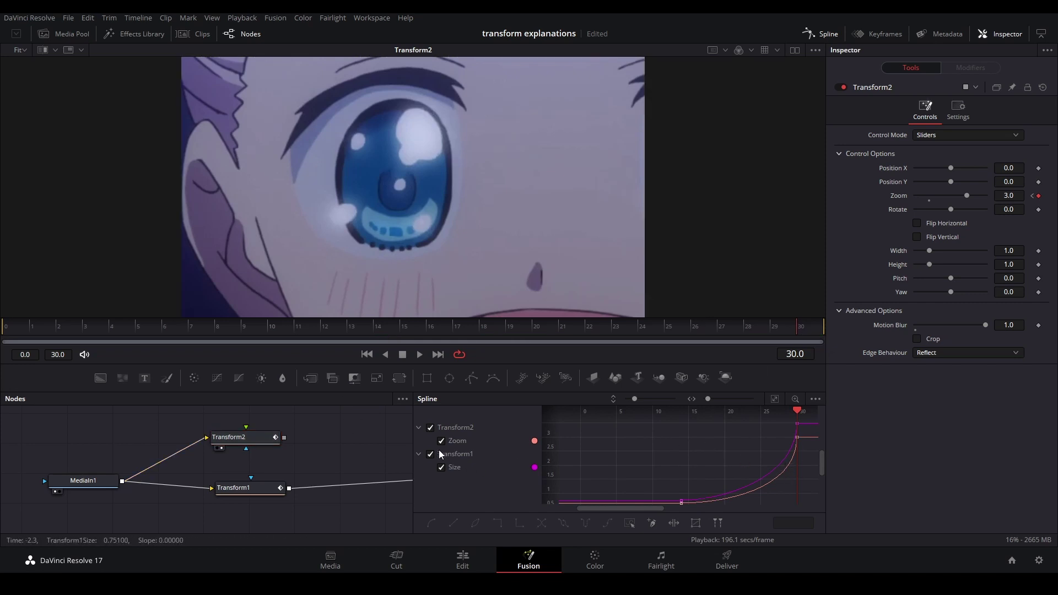
pyautogui.scroll(-3, 716, 439)
pyautogui.click(675, 484)
pyautogui.rightClick(686, 455)
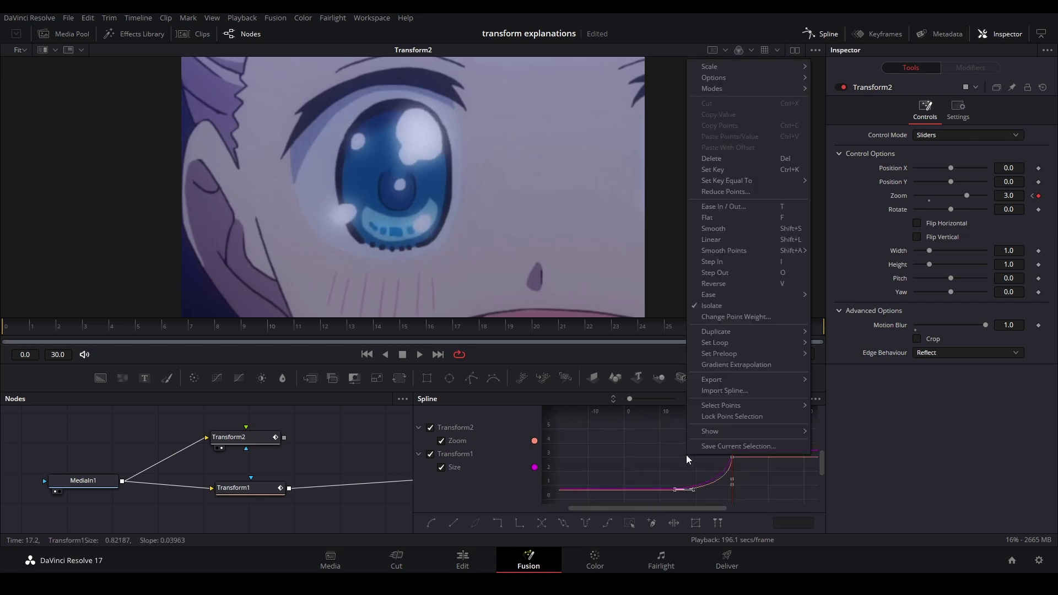
pyautogui.click(729, 365)
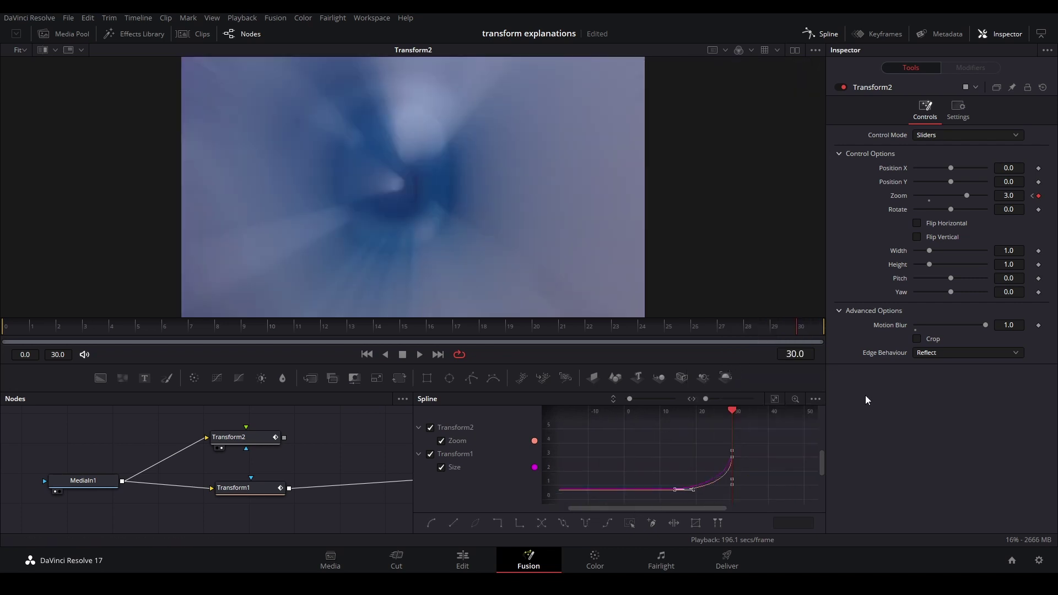
# - Play and scrub Transform2's animation up to frame 30 to check the motion blur on the last frame
pyautogui.moveTo(780, 329); pyautogui.dragTo(805, 325)
pyautogui.click(739, 439)
pyautogui.click(598, 327)
pyautogui.press('space')
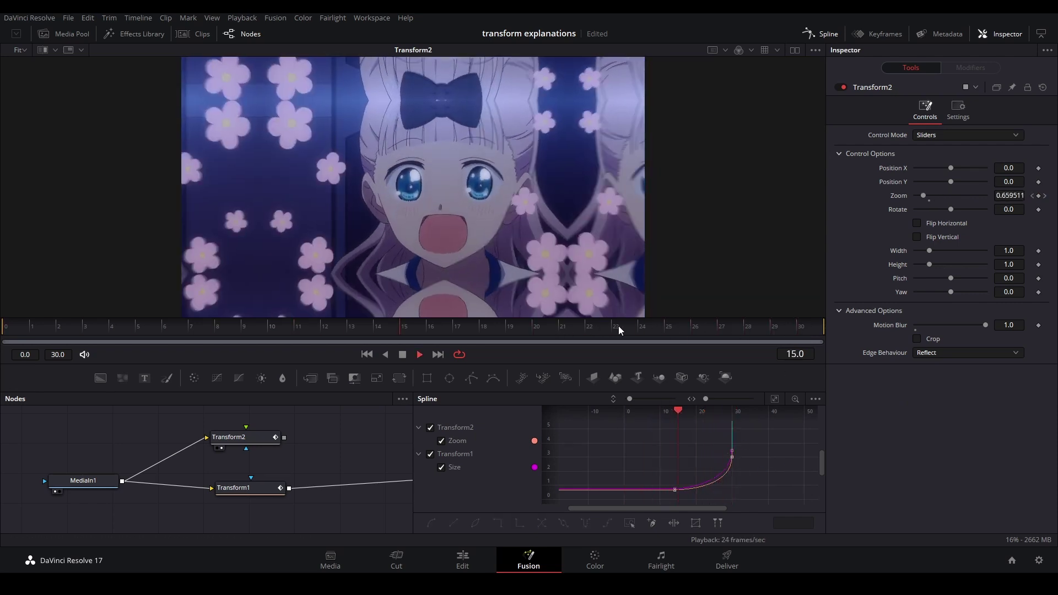
pyautogui.moveTo(619, 326); pyautogui.dragTo(817, 326)
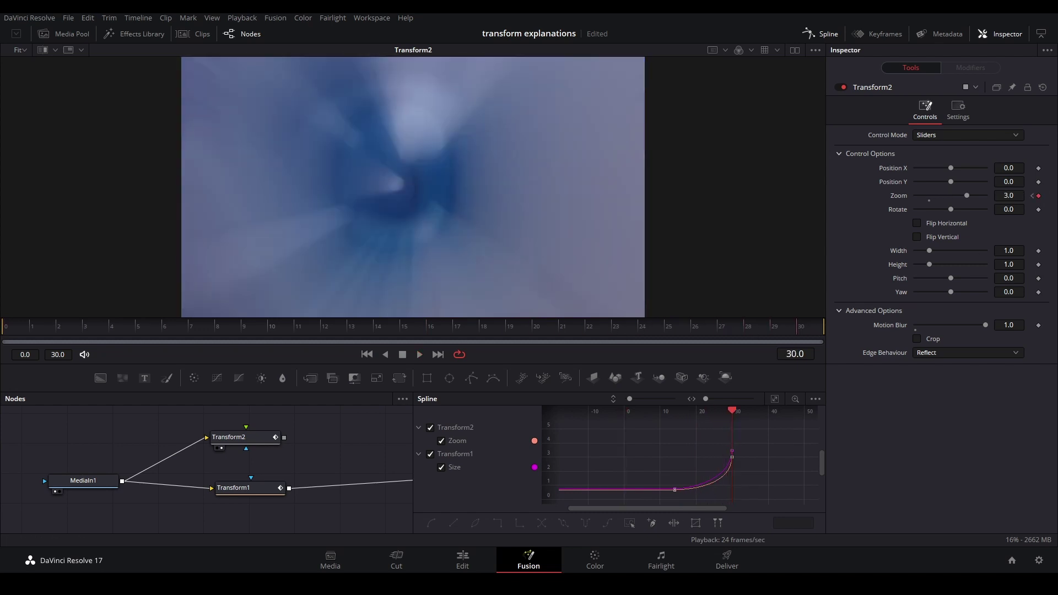
# - Set Transform2's Zoom keyframe at frame 14 to 1
pyautogui.click(1033, 196)
pyautogui.doubleClick(1022, 198)
pyautogui.write('1')
pyautogui.click(1023, 393)
# - Play Transform2's animation from near the start and scrub to frame 30 to examine the revised zoom
pyautogui.click(15, 326)
pyautogui.press('space')
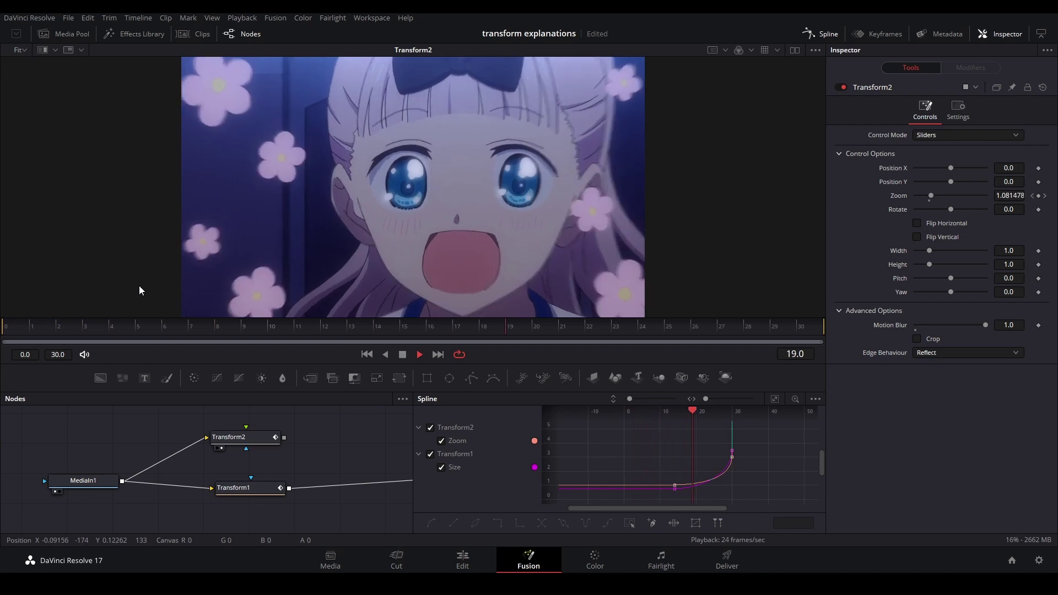
pyautogui.press('space')
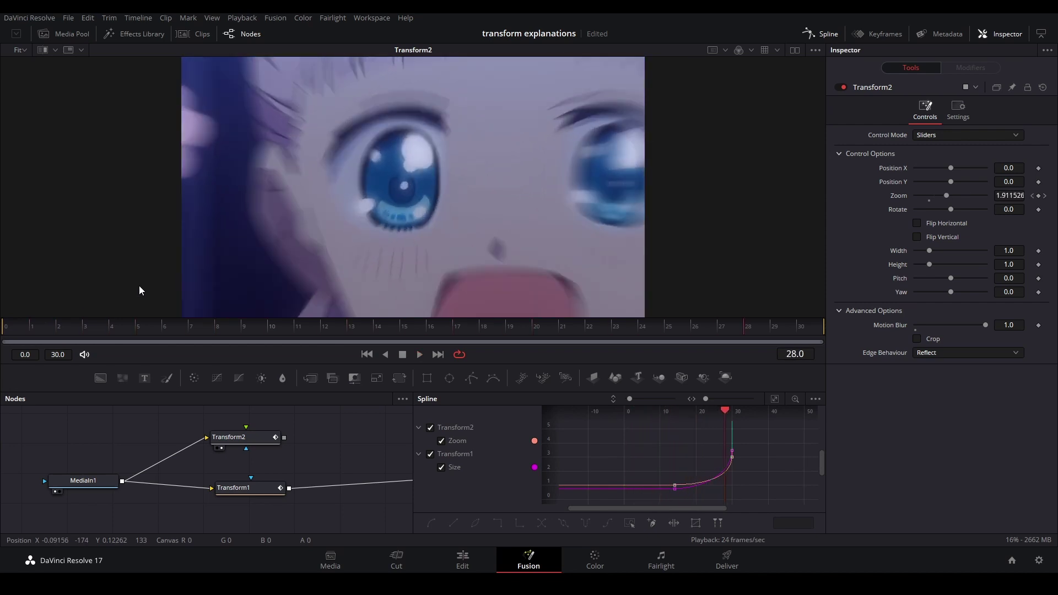
pyautogui.moveTo(785, 327); pyautogui.dragTo(806, 326)
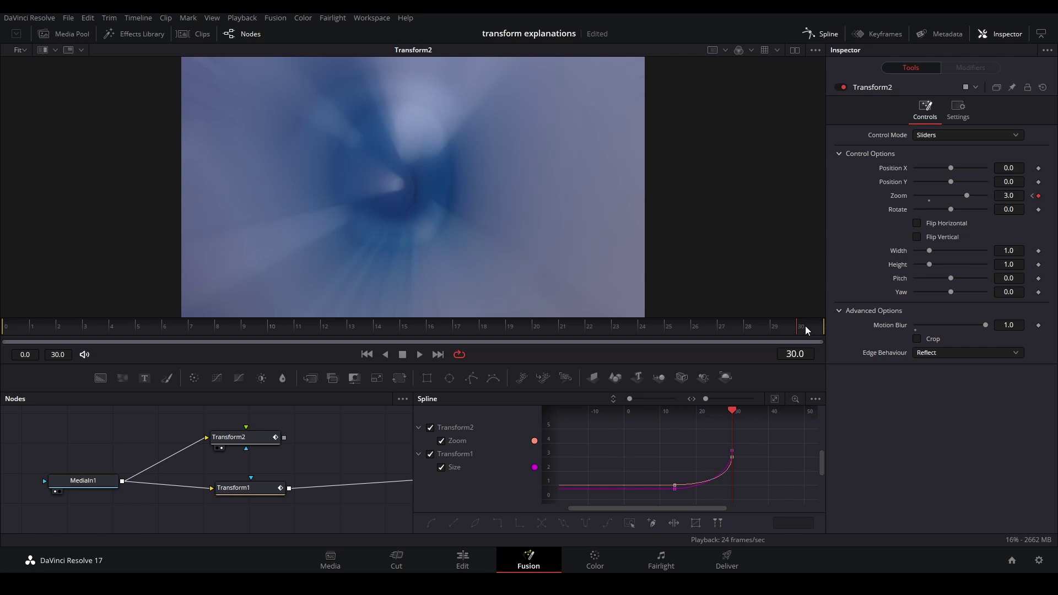